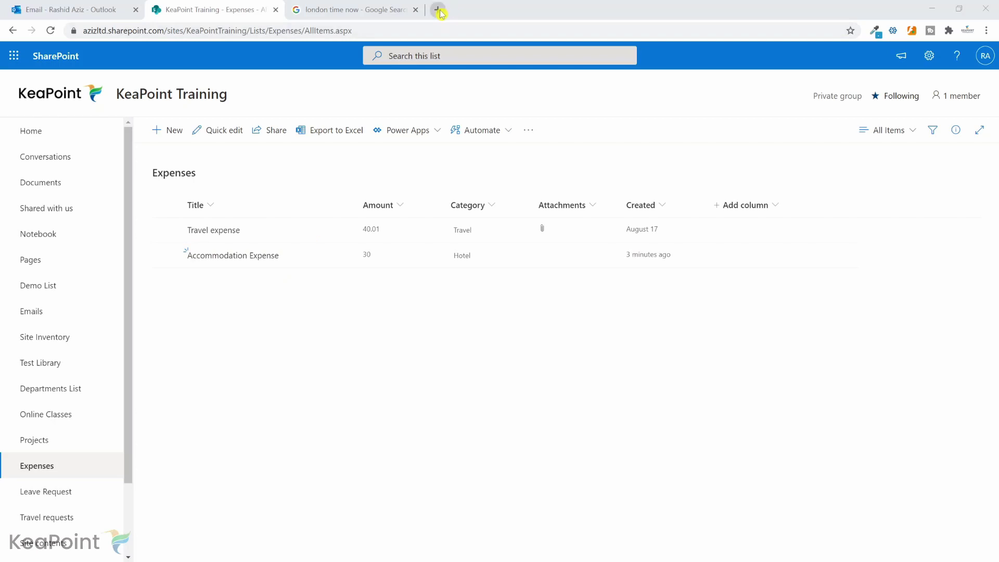
Leave the Expenses list and open Power Automate in a new tab from Office 365's app list.
{"action": "left_click", "coordinate": [354, 10]}
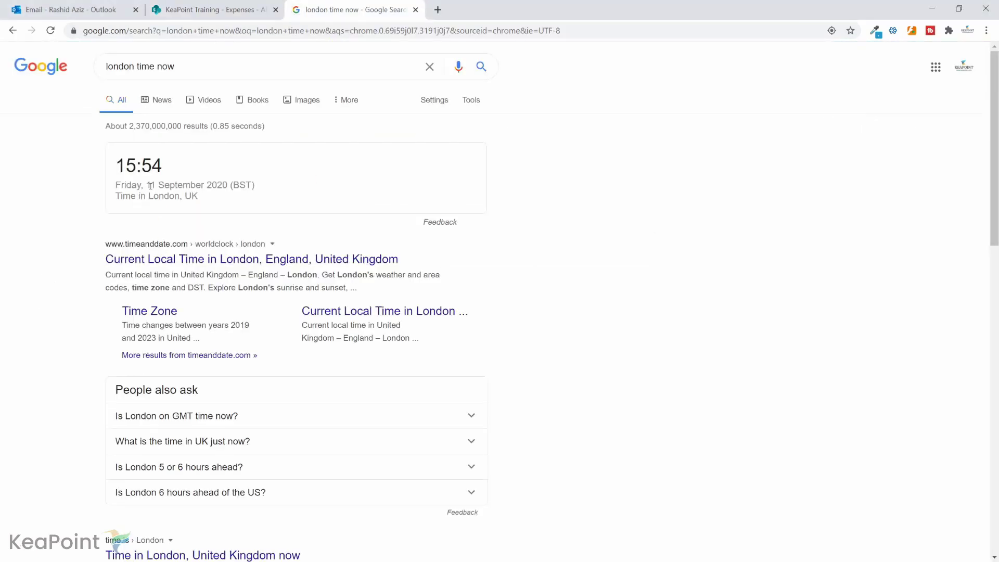
{"action": "left_click", "coordinate": [228, 8]}
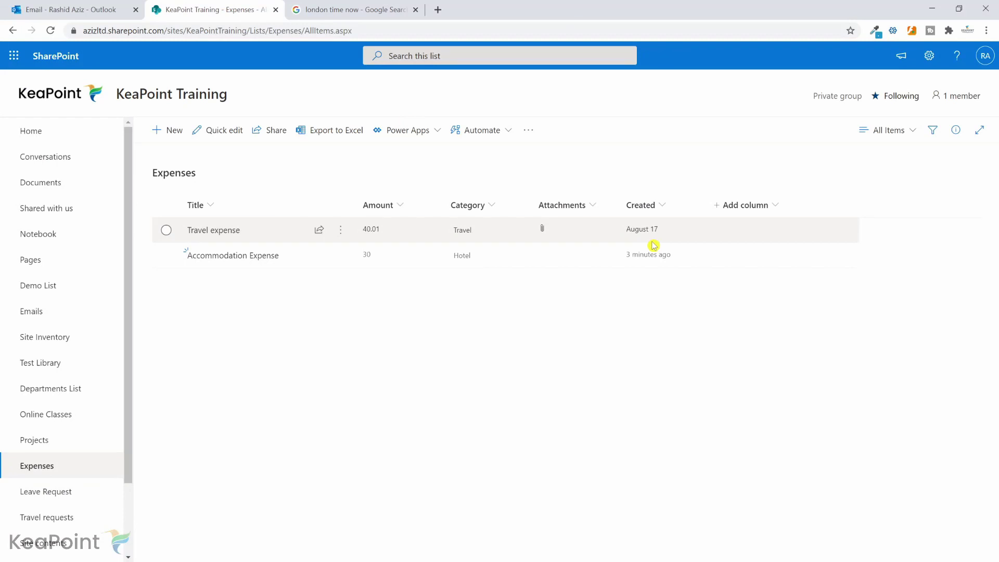
{"action": "left_click", "coordinate": [438, 9]}
{"action": "type", "text": "o"}
{"action": "key", "text": "Return"}
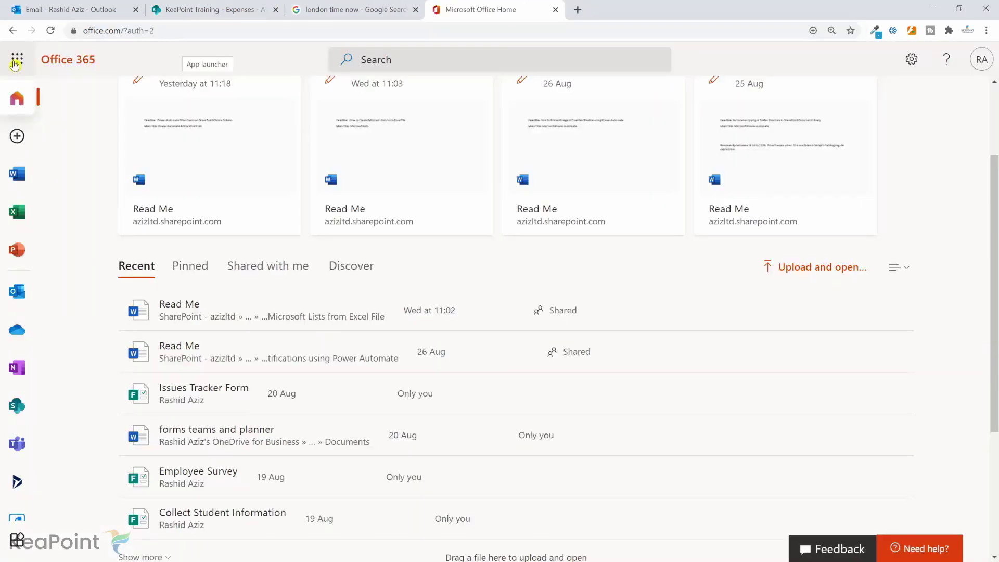
{"action": "left_click", "coordinate": [16, 60]}
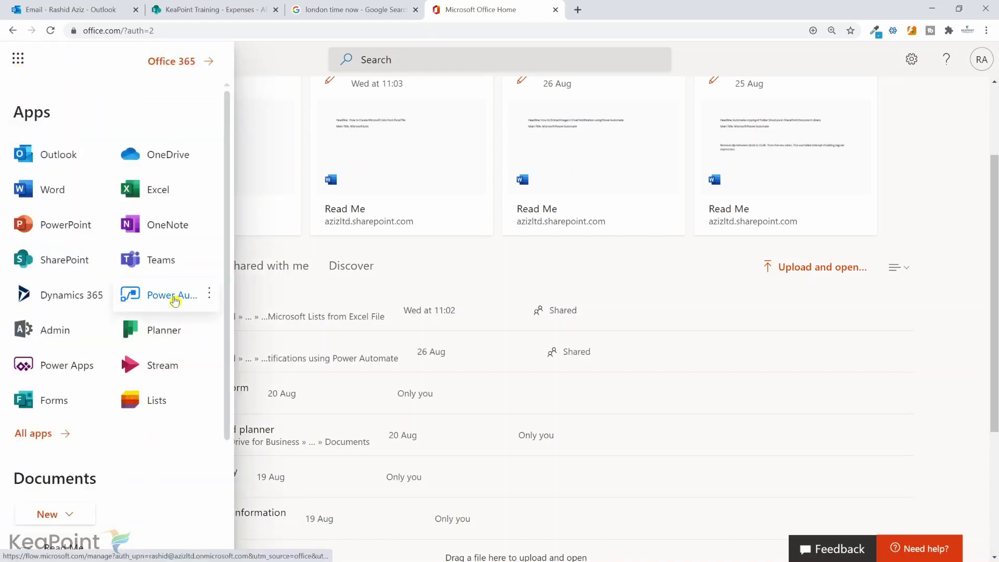
{"action": "left_click", "coordinate": [174, 300]}
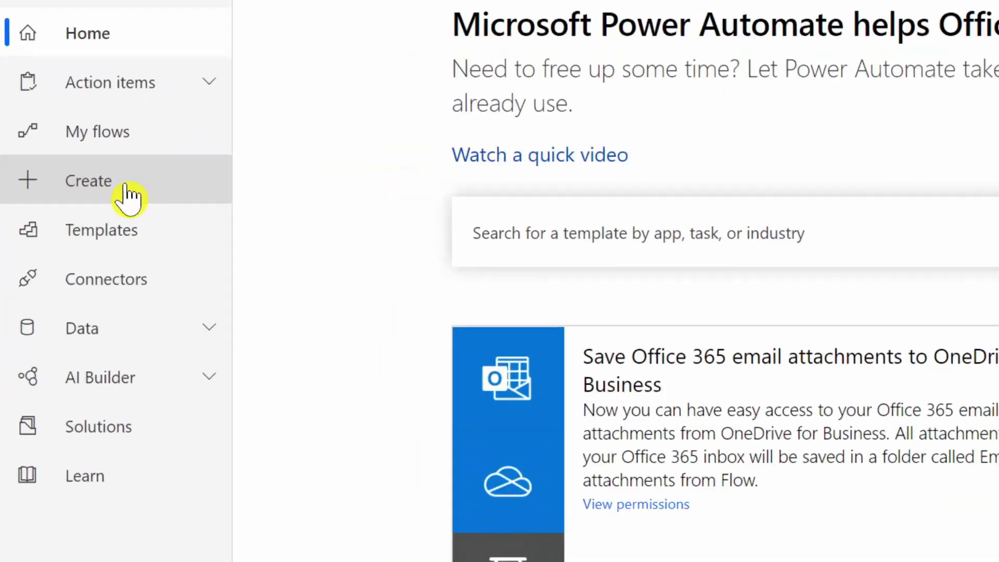
Create an instant flow named 'Calculate Date Diff' using the 'Manually trigger a flow' trigger.
{"action": "left_click", "coordinate": [64, 187]}
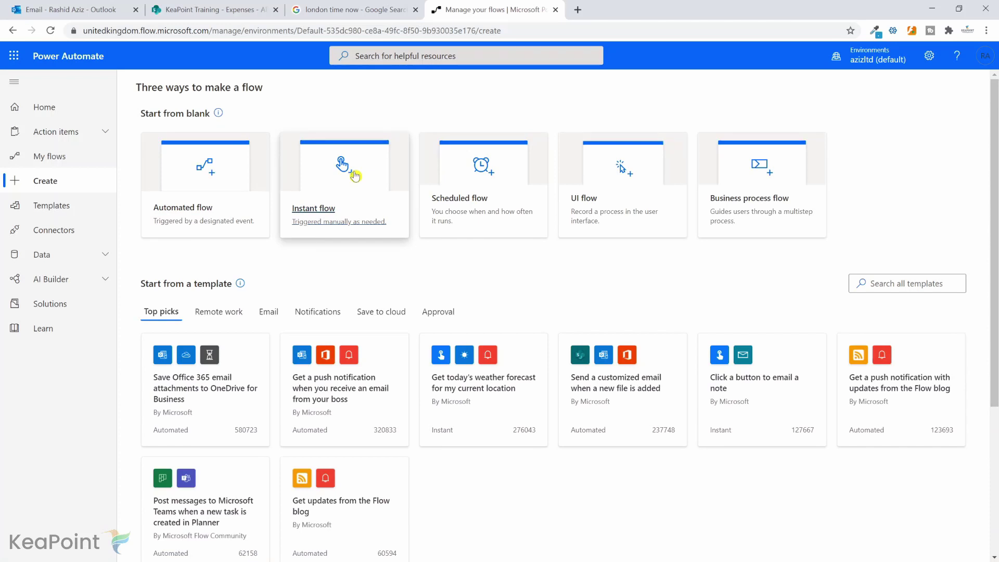
{"action": "left_click", "coordinate": [356, 176]}
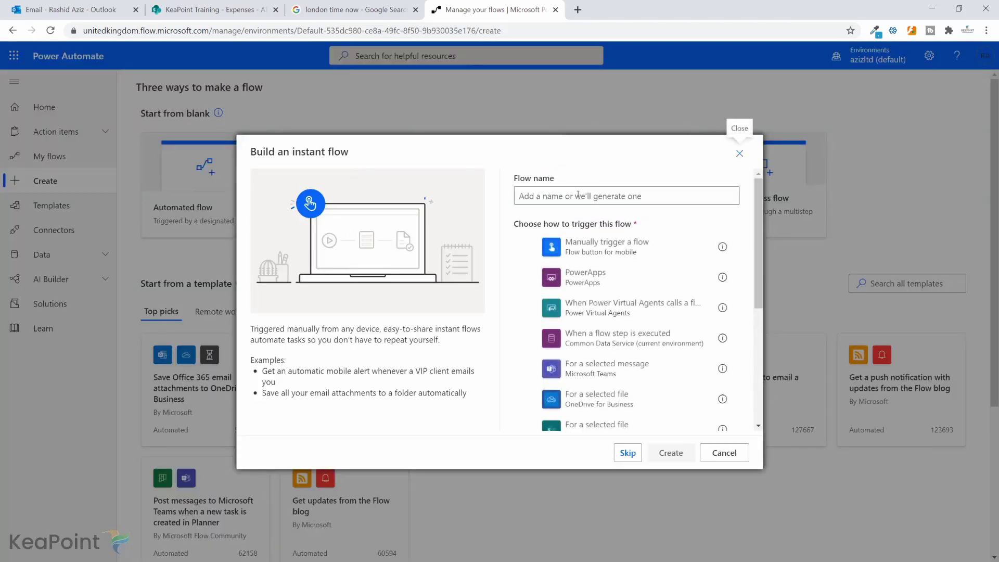
{"action": "left_click", "coordinate": [531, 197]}
{"action": "type", "text": "Calculate Date Diff"}
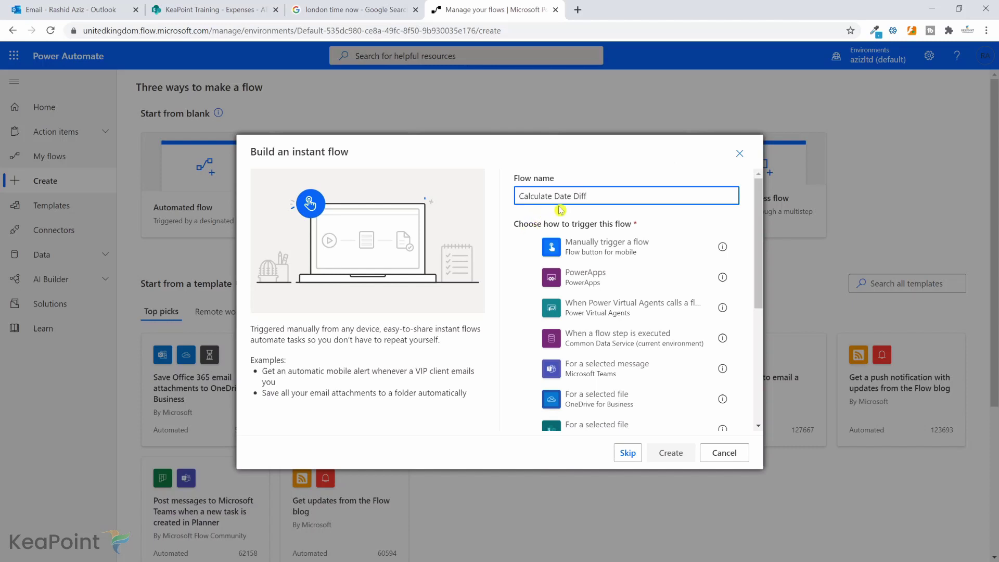
{"action": "left_click", "coordinate": [622, 251]}
{"action": "left_click", "coordinate": [674, 452]}
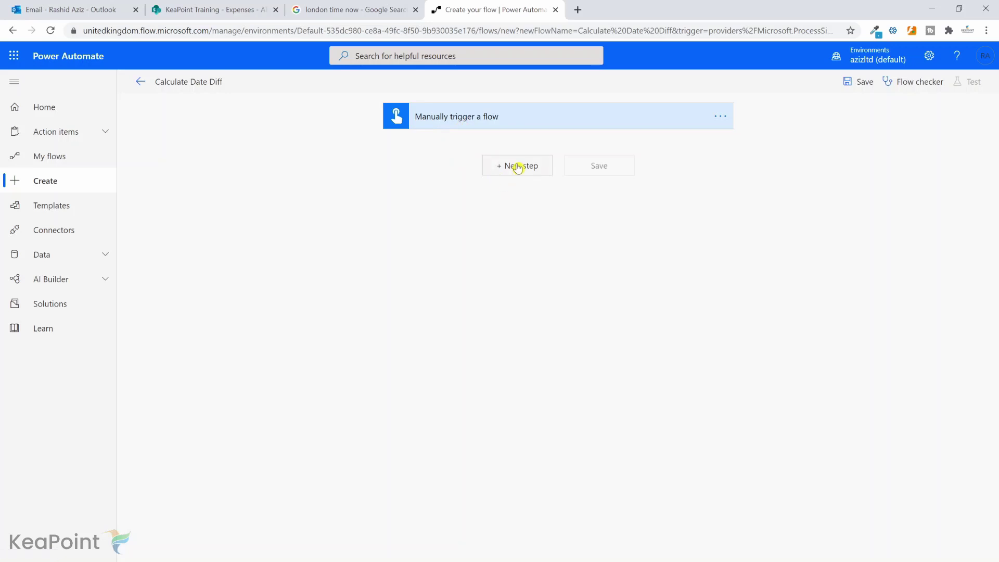
Add a SharePoint Get items action as the flow's next step.
{"action": "left_click", "coordinate": [239, 9]}
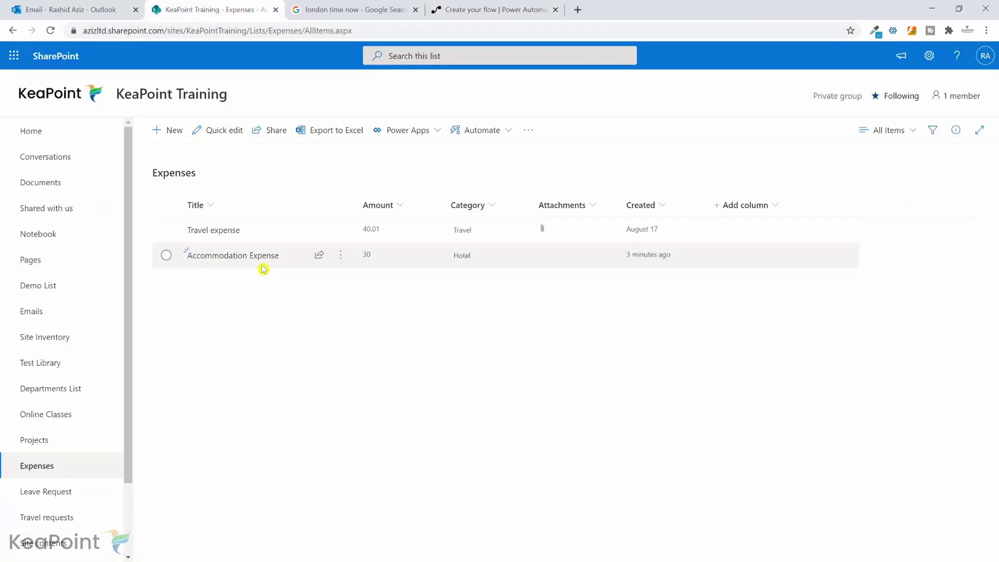
{"action": "left_click", "coordinate": [467, 8]}
{"action": "left_click", "coordinate": [514, 165]}
{"action": "type", "text": "get item"}
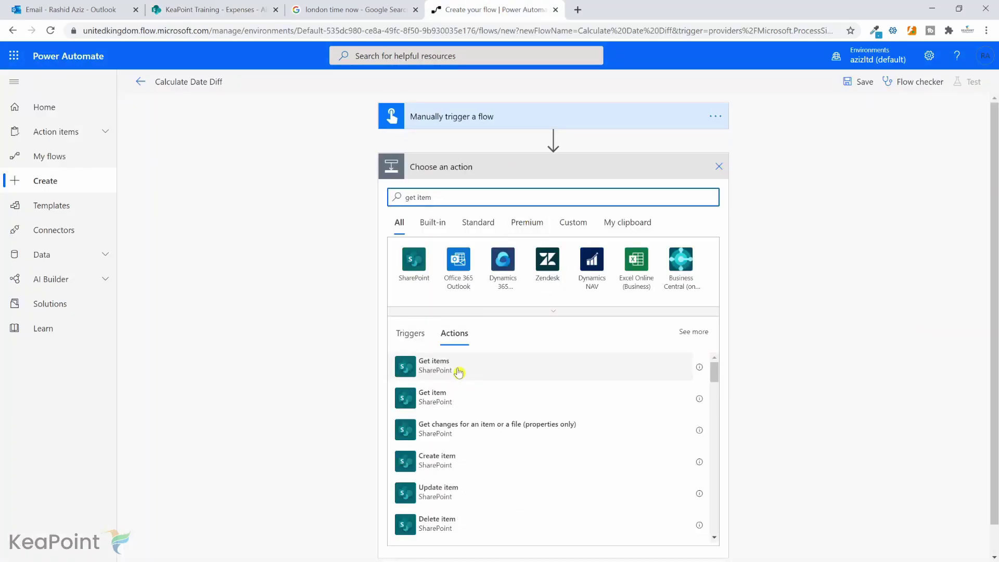
{"action": "left_click", "coordinate": [459, 372]}
Point Get items at the KeaPoint Training site's Expenses list and save the flow.
{"action": "left_click", "coordinate": [709, 196]}
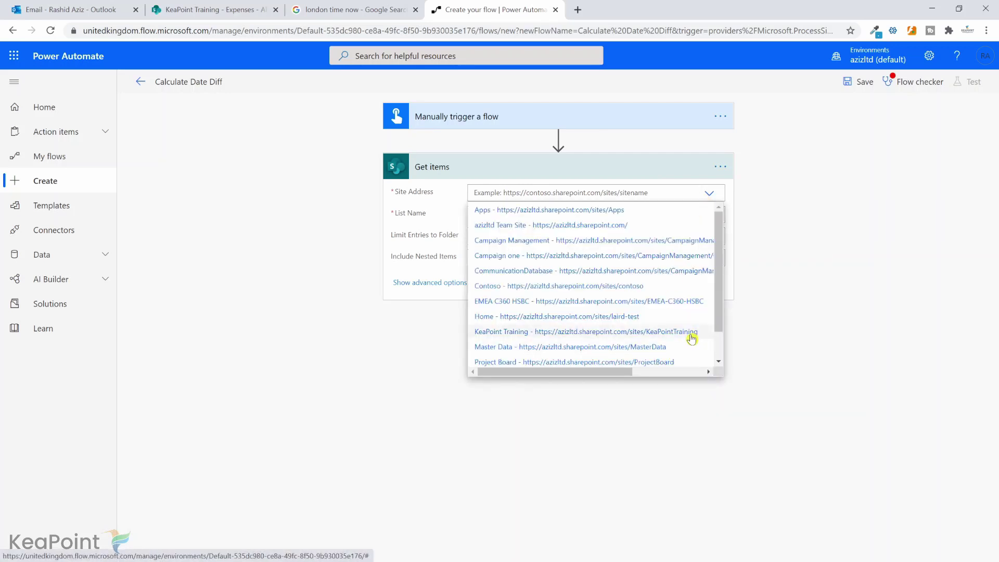
{"action": "left_click", "coordinate": [692, 338]}
{"action": "left_click", "coordinate": [709, 214]}
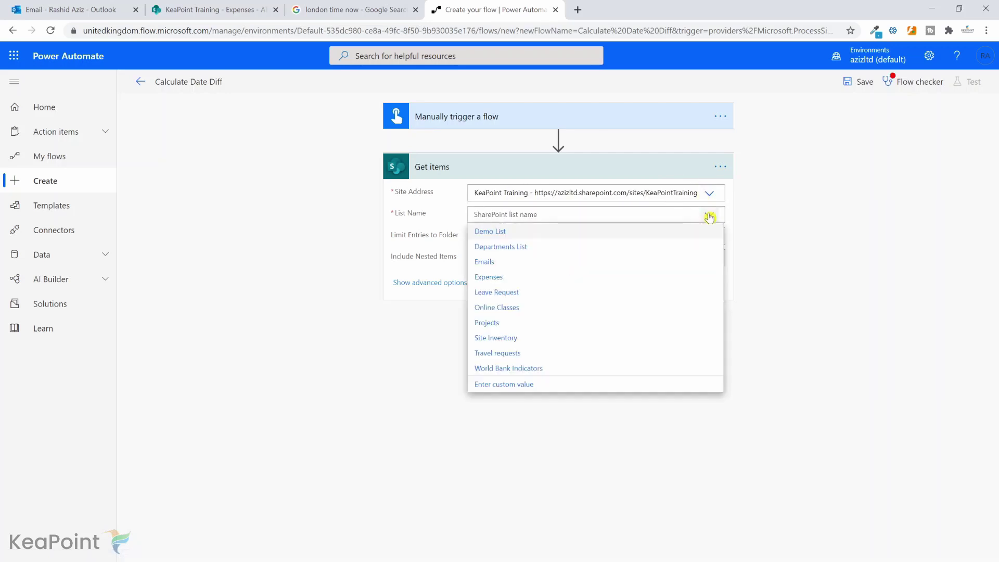
{"action": "left_click", "coordinate": [502, 280]}
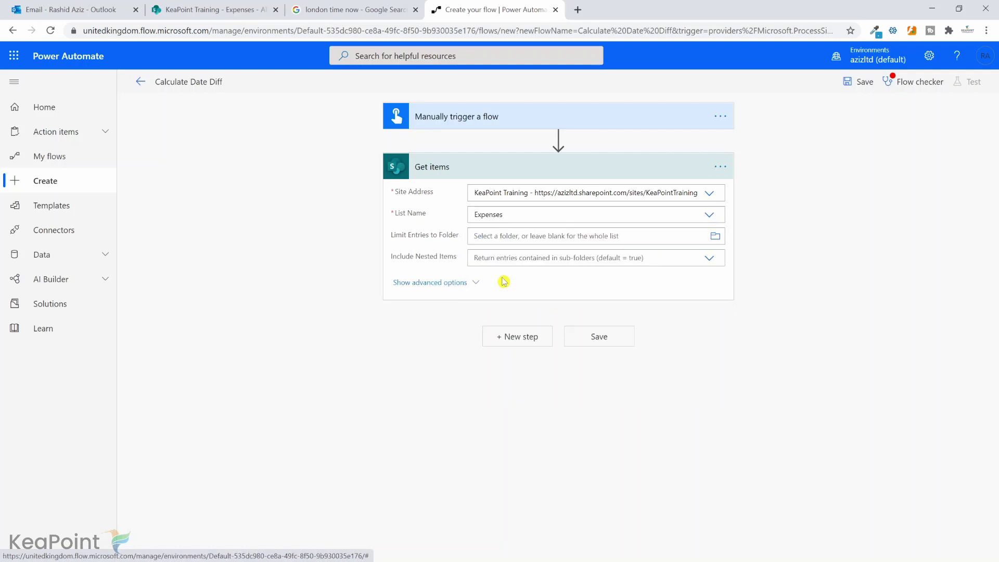
{"action": "left_click", "coordinate": [593, 339]}
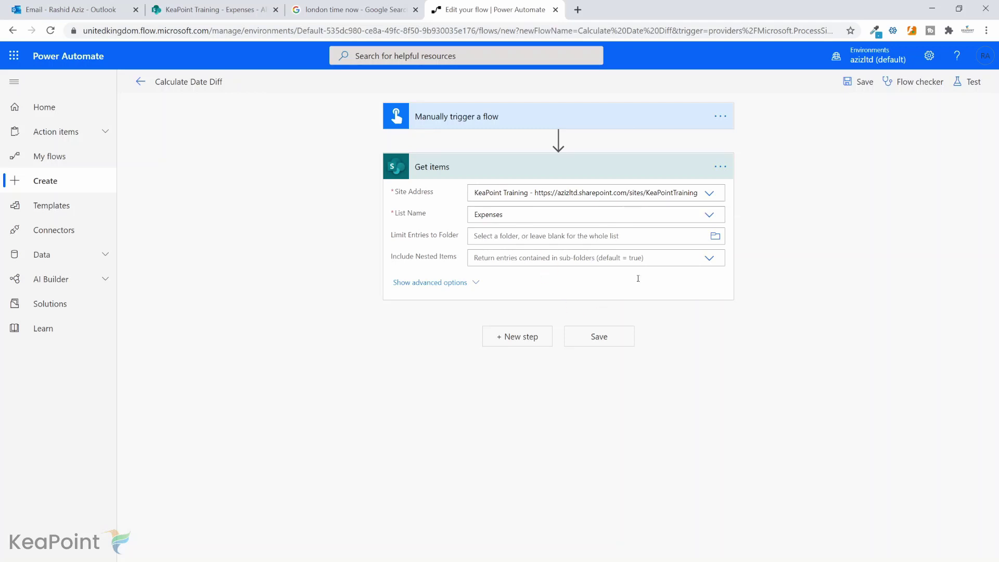
Add an Apply to each loop over the 'value' output of Get items.
{"action": "left_click", "coordinate": [534, 345]}
{"action": "type", "text": "apply to eac"}
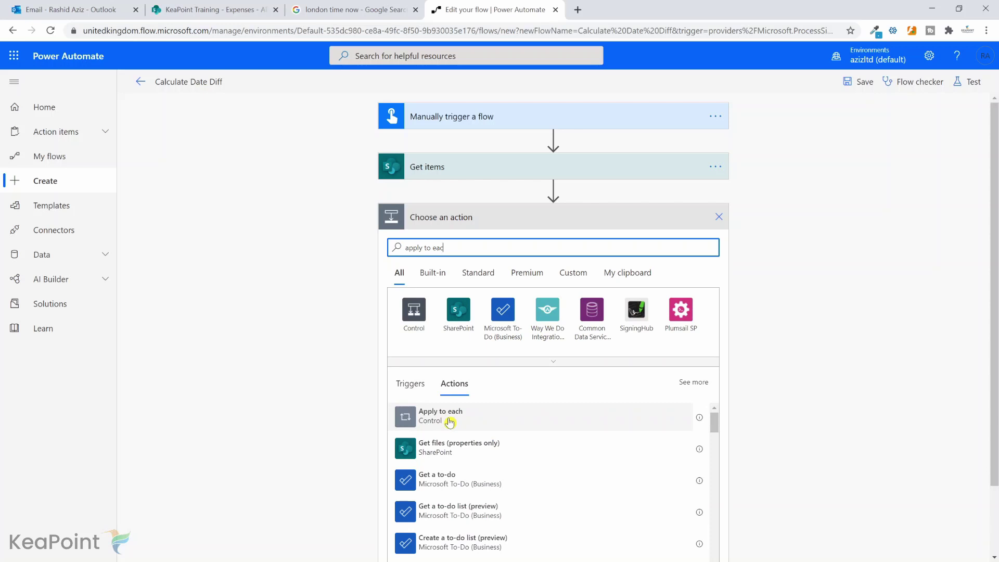
{"action": "left_click", "coordinate": [450, 422]}
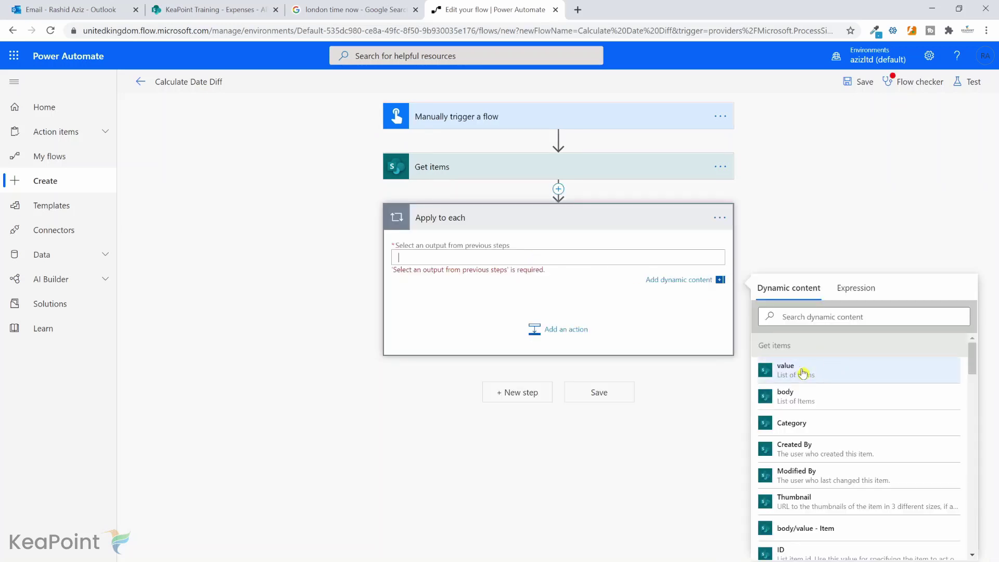
{"action": "left_click", "coordinate": [819, 374]}
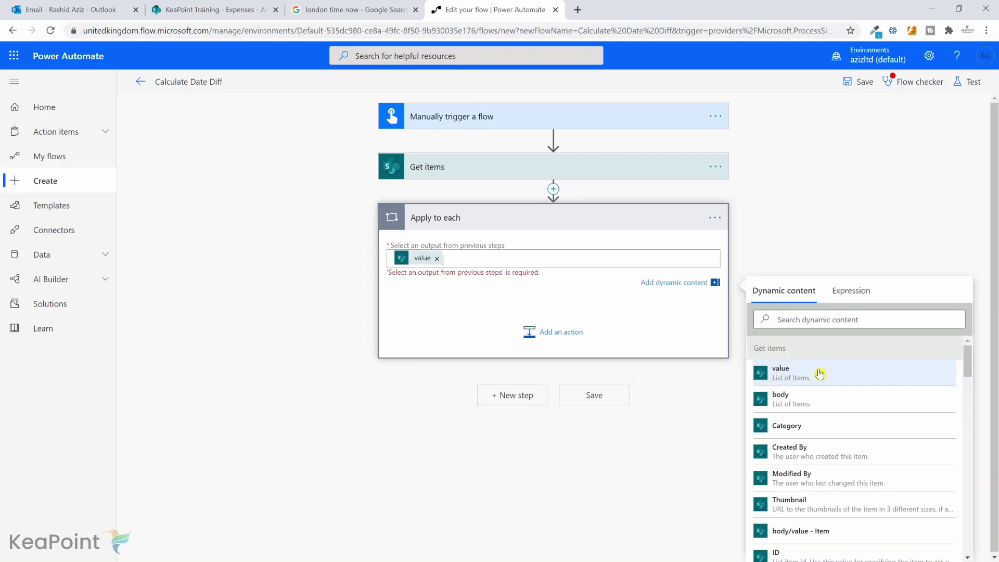
Inside the loop, add SharePoint Get item for KeaPoint Training's Expenses list with Id set to ID.
{"action": "left_click", "coordinate": [558, 330]}
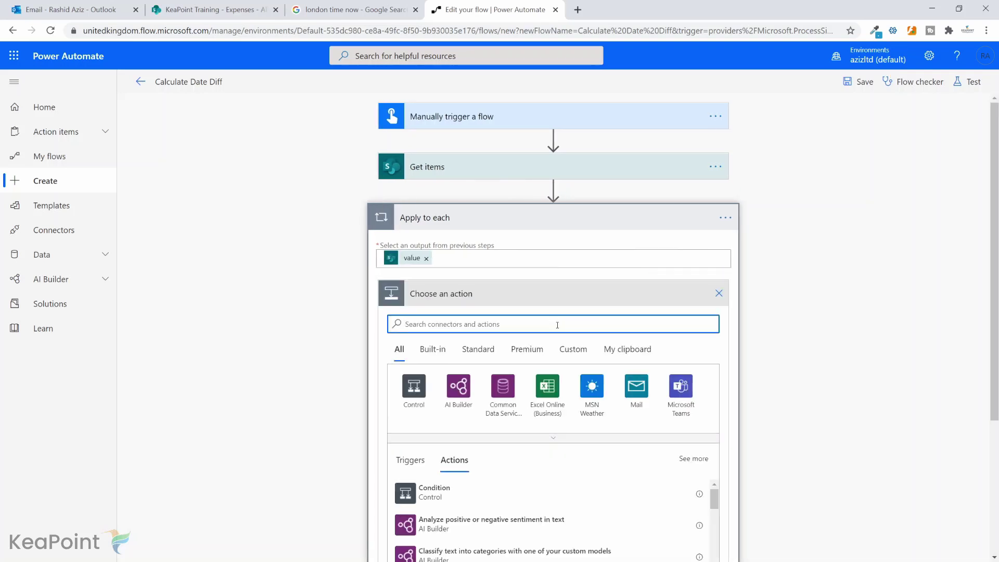
{"action": "type", "text": "get ite"}
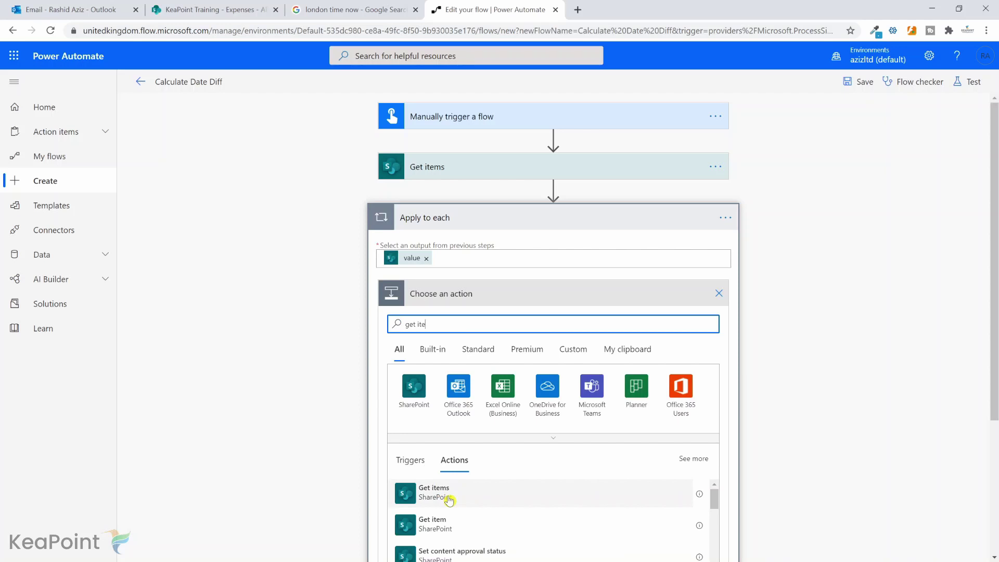
{"action": "left_click", "coordinate": [454, 530]}
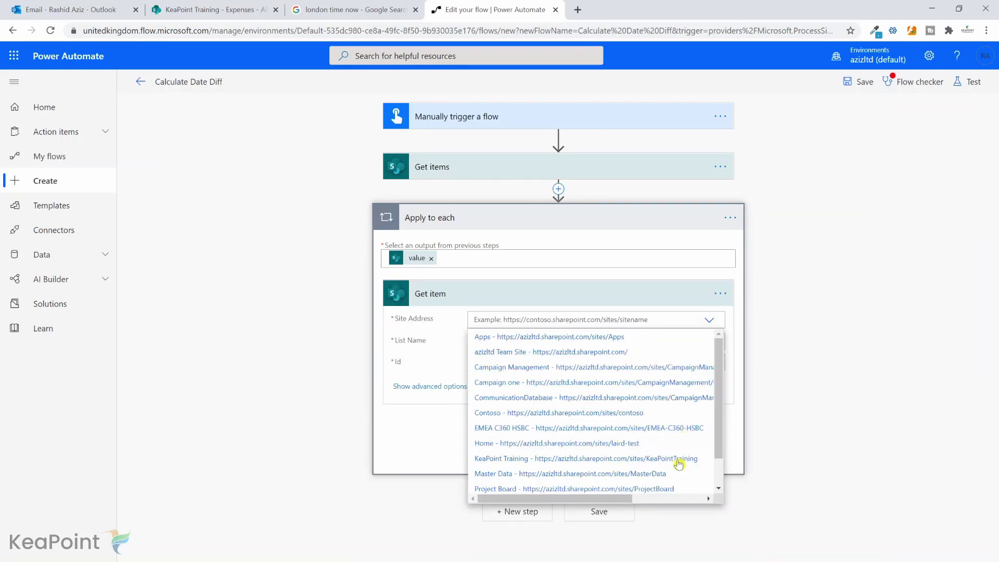
{"action": "left_click", "coordinate": [678, 460]}
{"action": "left_click", "coordinate": [708, 342]}
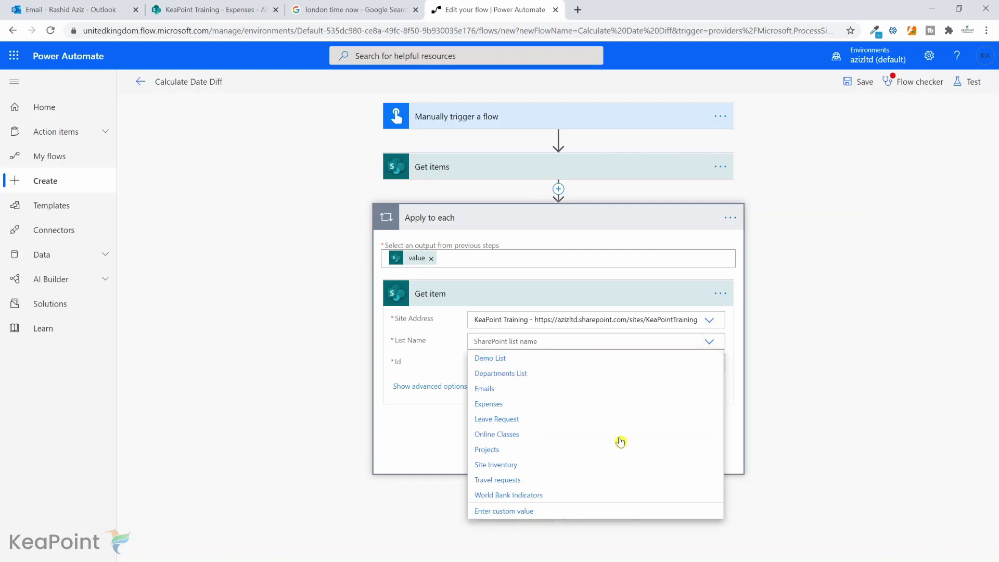
{"action": "left_click", "coordinate": [511, 406]}
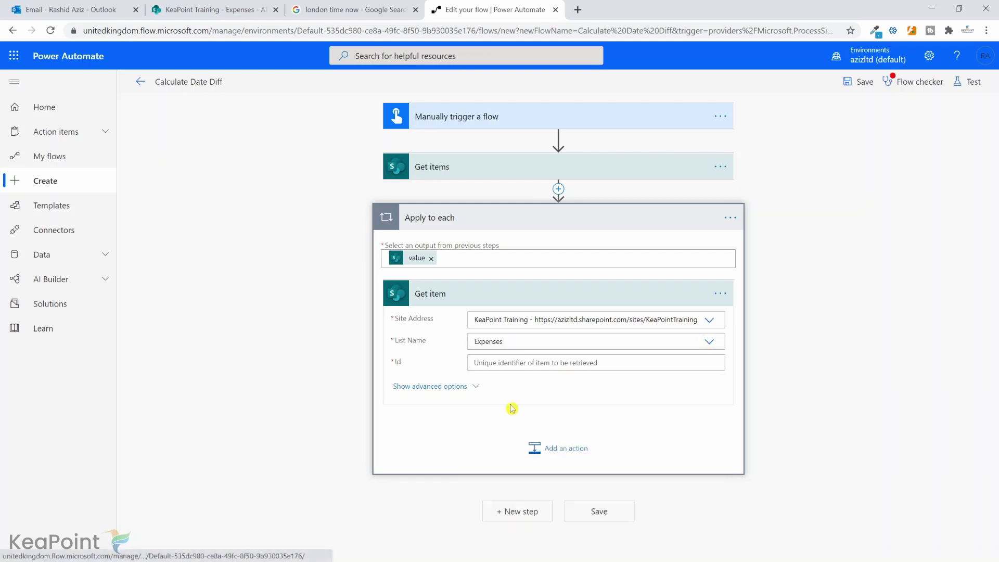
{"action": "left_click", "coordinate": [527, 363]}
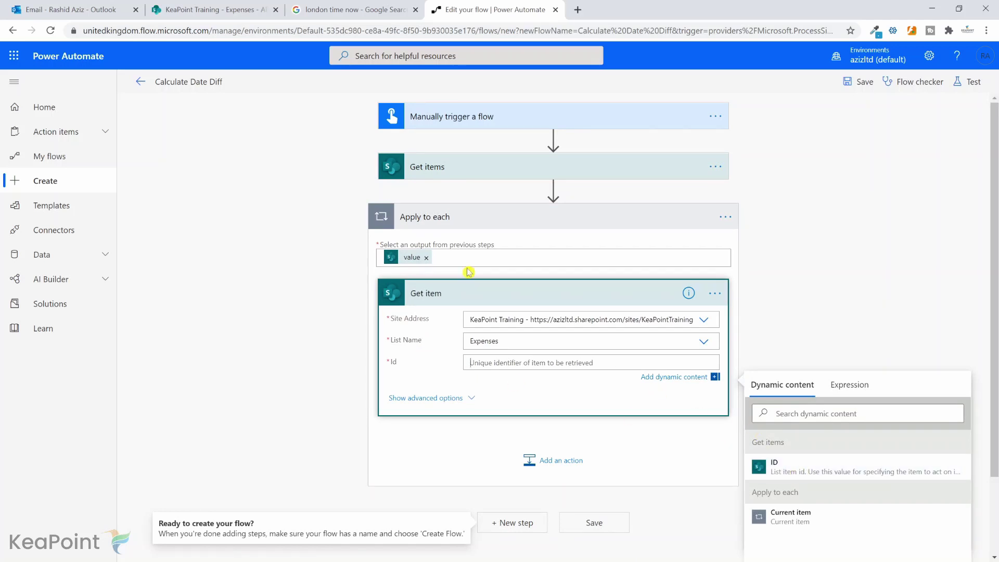
{"action": "left_click", "coordinate": [775, 467]}
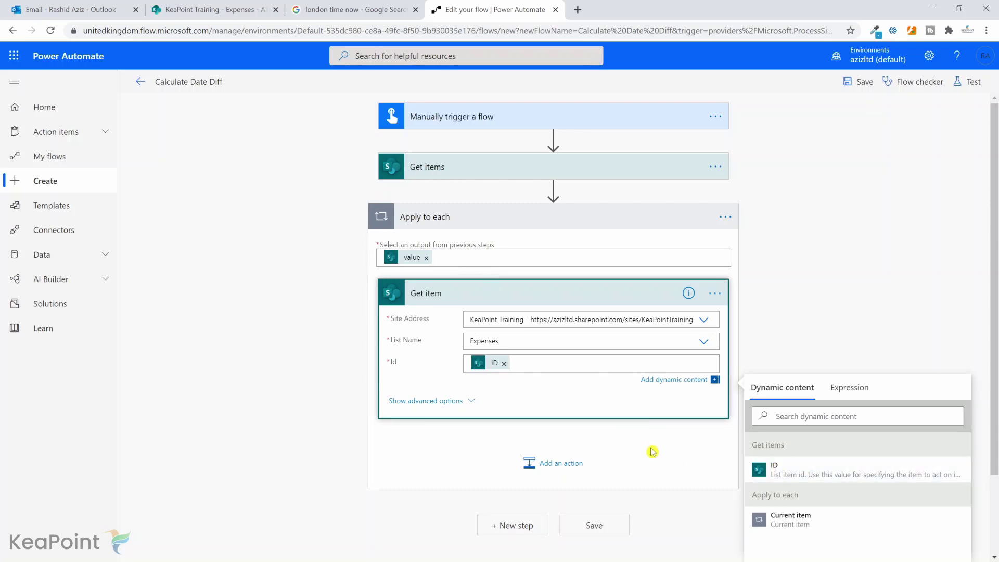
{"action": "left_click", "coordinate": [375, 335]}
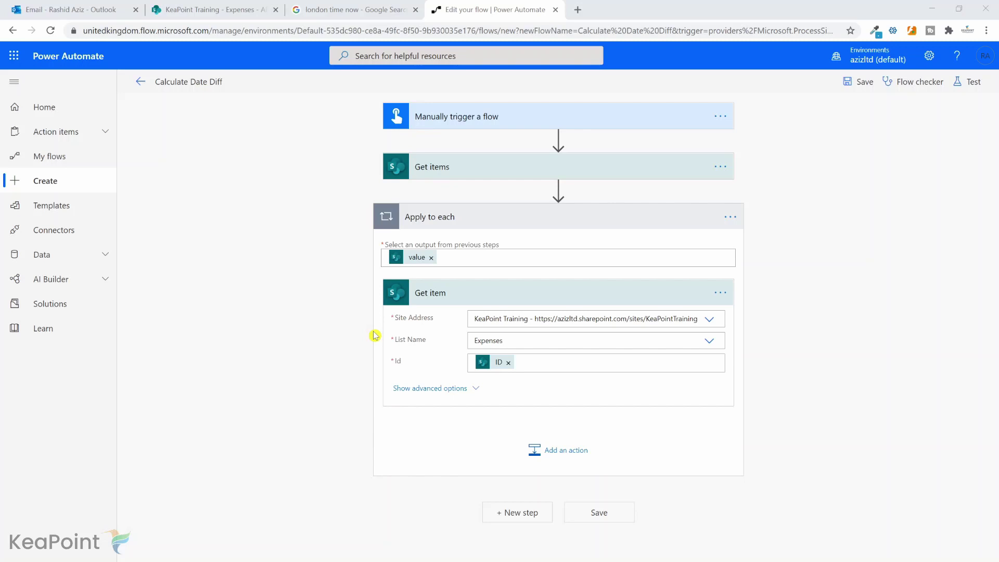
{"action": "mouse_move", "coordinate": [558, 138]}
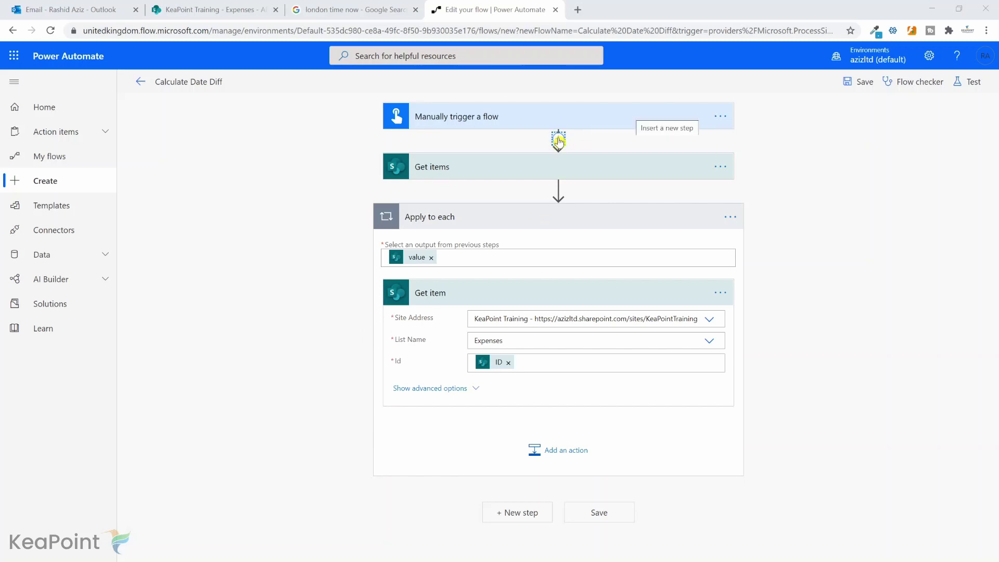
Insert Initialize variable after the trigger, declaring DaysSinceExpenseSubmitted as an Integer.
{"action": "left_click", "coordinate": [559, 141]}
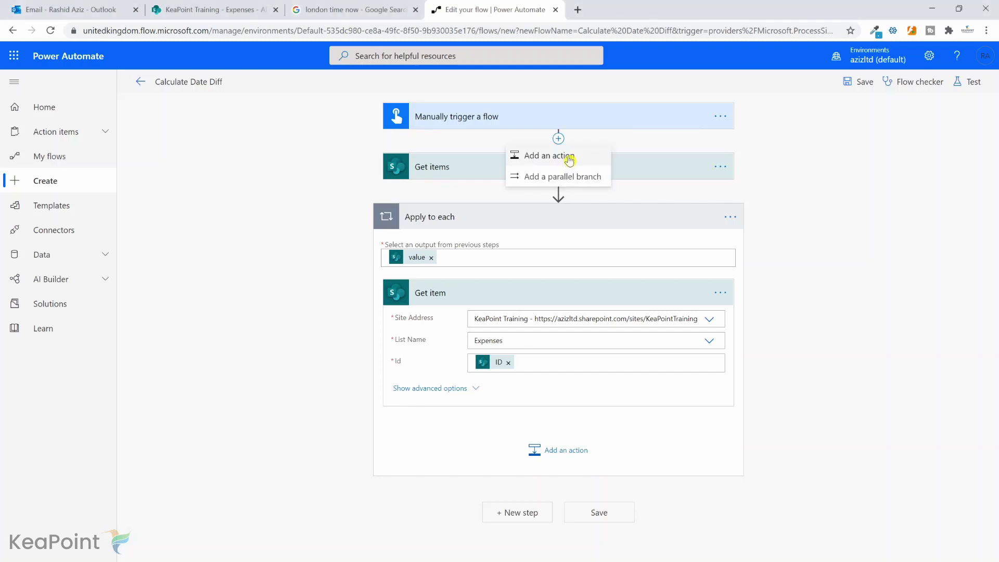
{"action": "left_click", "coordinate": [568, 160]}
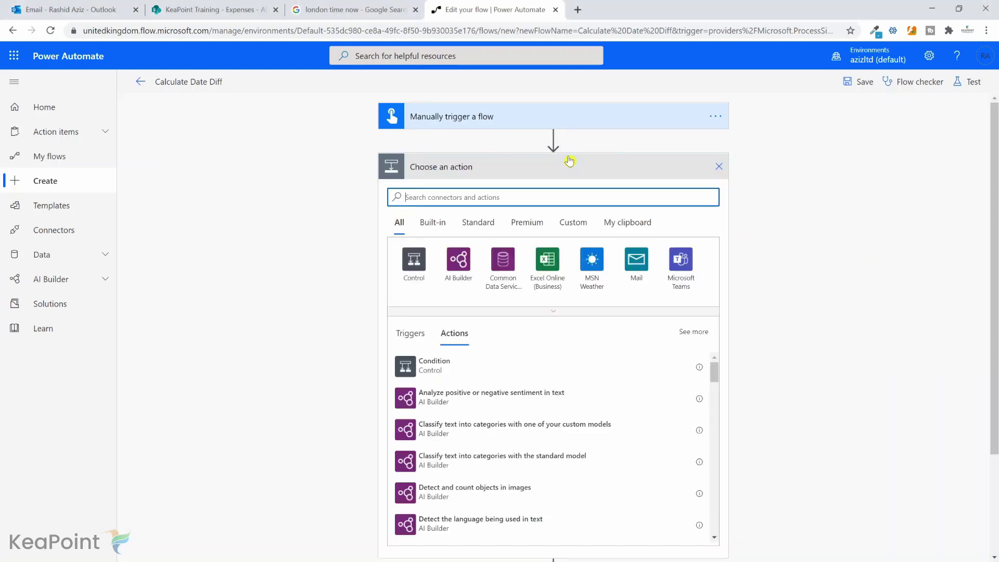
{"action": "type", "text": "var"}
{"action": "left_click", "coordinate": [458, 398]}
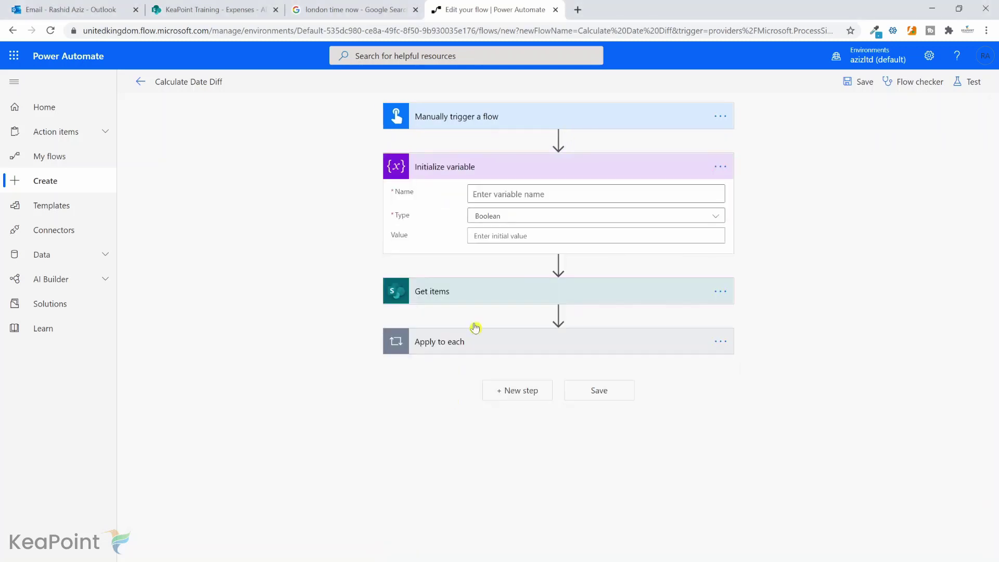
{"action": "left_click", "coordinate": [513, 195]}
{"action": "type", "text": "DaysSinceExpenseSubmitted"}
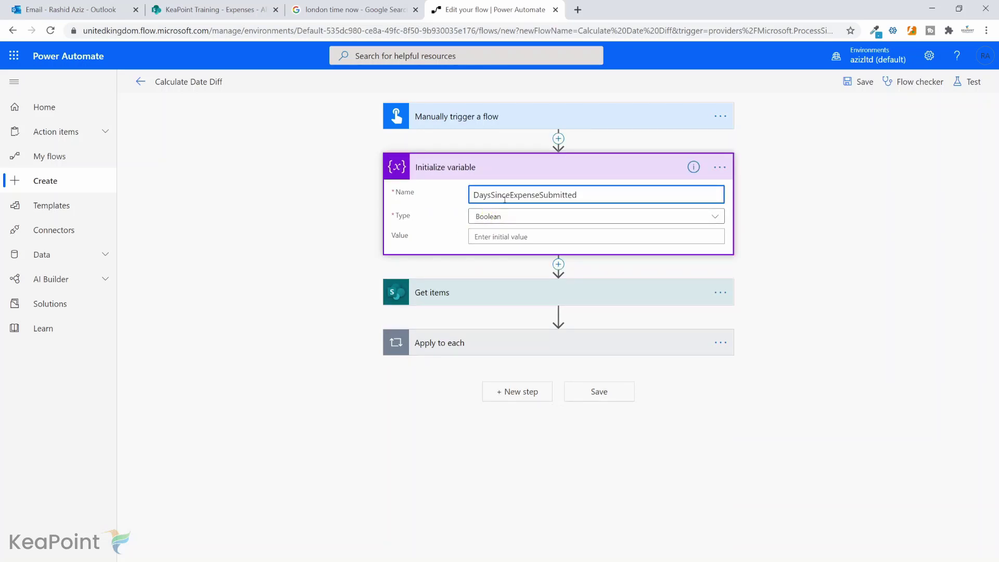
{"action": "left_click", "coordinate": [567, 218]}
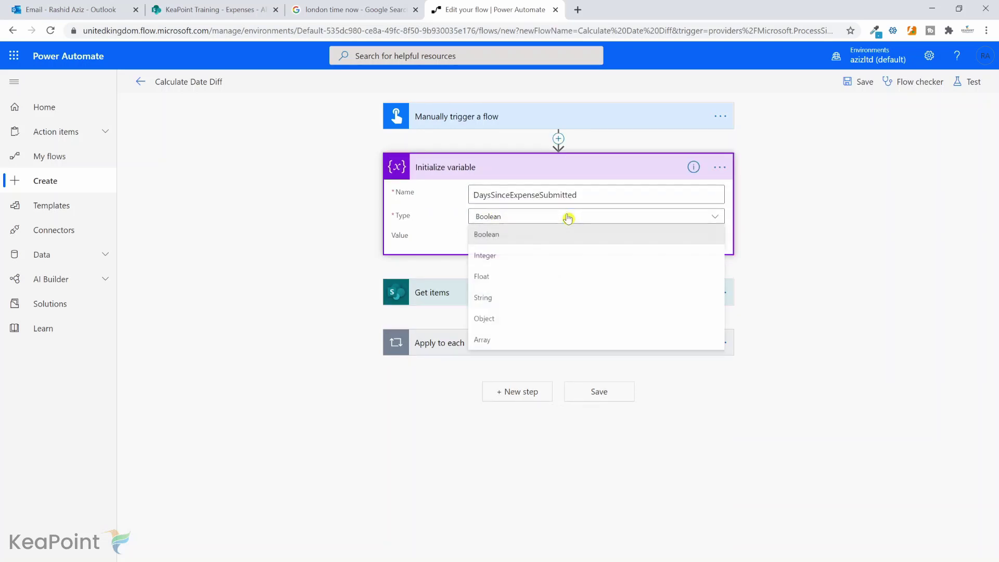
{"action": "left_click", "coordinate": [529, 258]}
{"action": "left_click", "coordinate": [508, 352]}
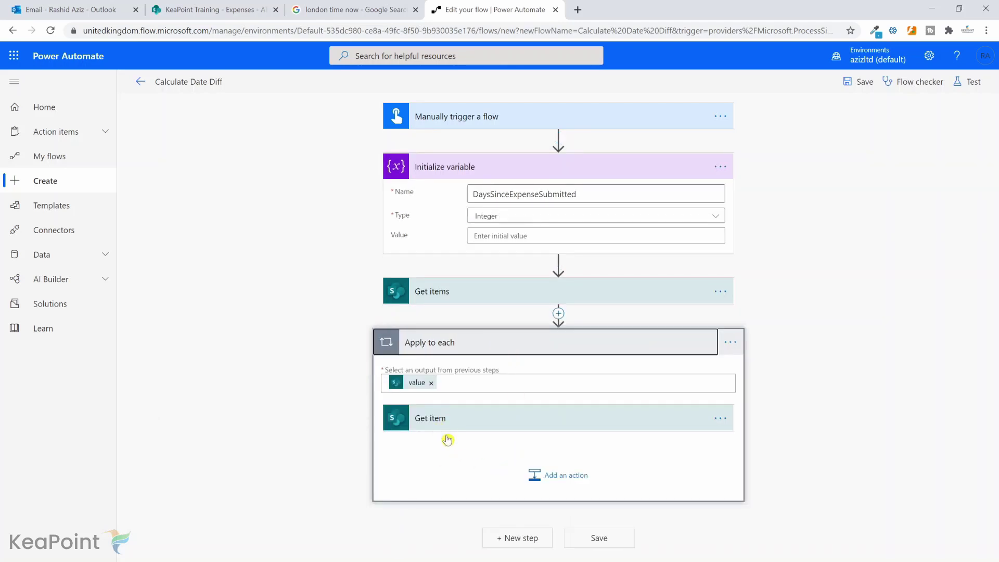
Add a Set variable action for DaysSinceExpenseSubmitted after Get item, then switch to Notepad.
{"action": "left_click", "coordinate": [564, 480]}
{"action": "type", "text": "set vari"}
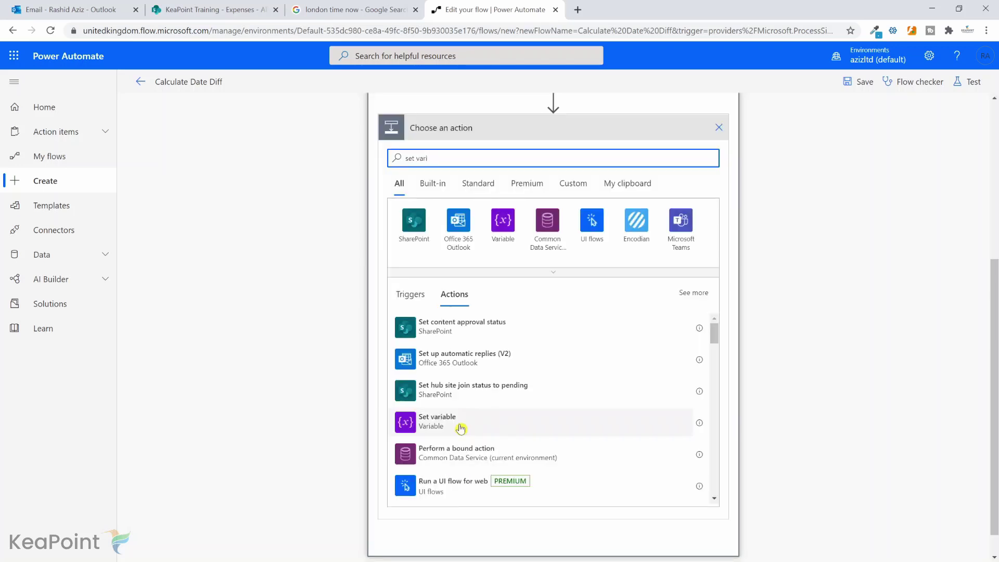
{"action": "left_click", "coordinate": [461, 428]}
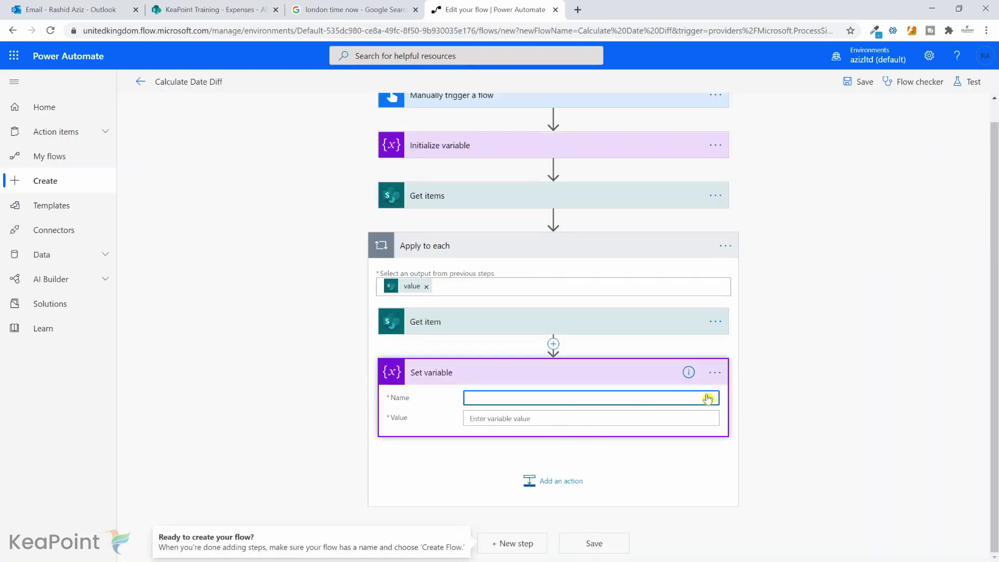
{"action": "left_click", "coordinate": [707, 398]}
{"action": "left_click", "coordinate": [545, 442]}
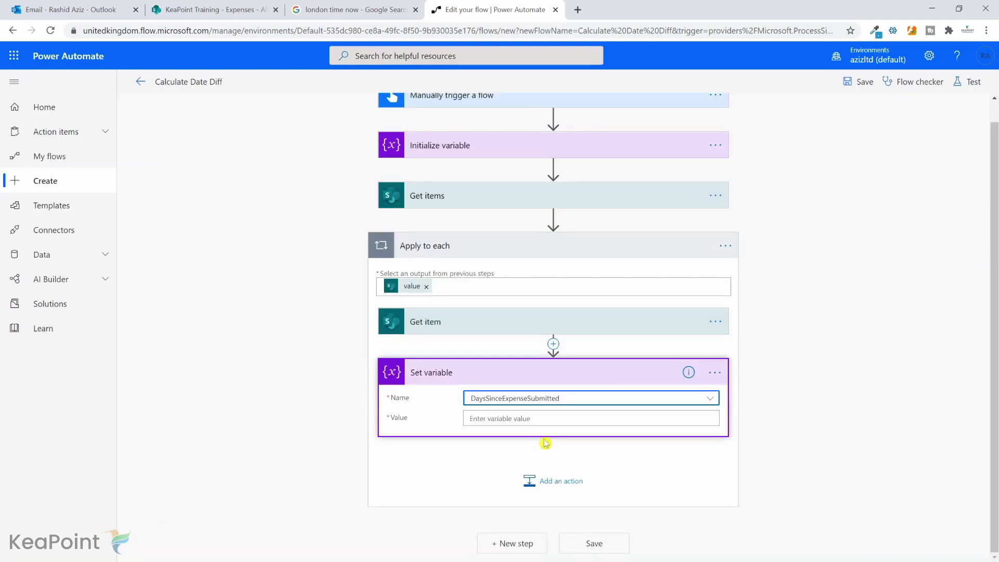
{"action": "left_click", "coordinate": [510, 418]}
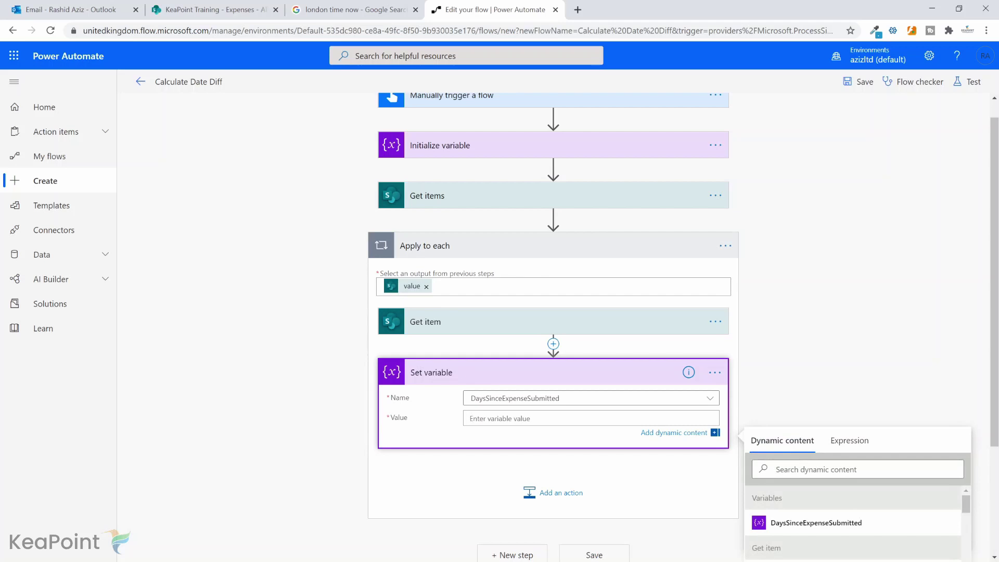
{"action": "key", "text": "alt+Tab"}
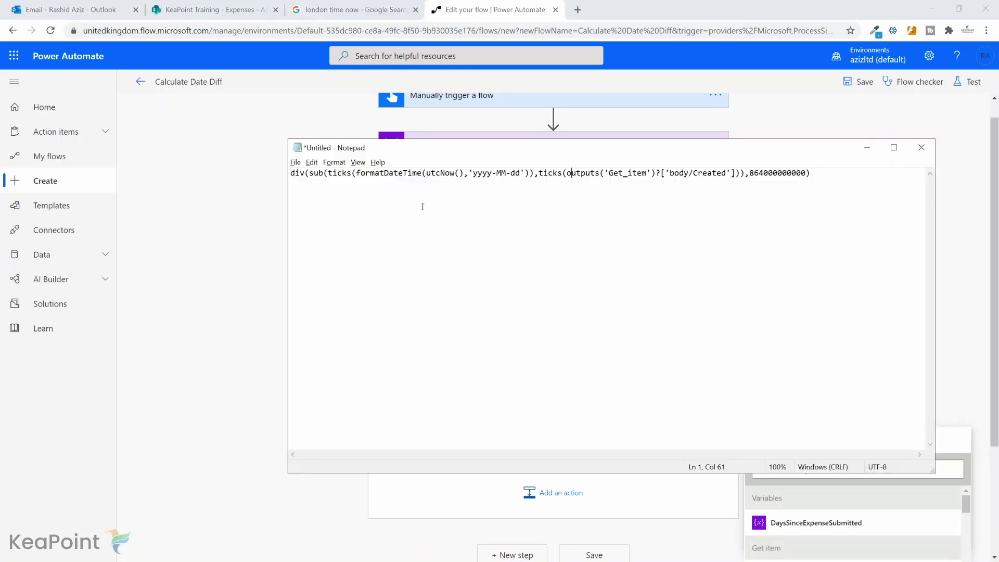
Highlight the expression's div, sub, formatDateTime, utcNow and ticks parts to explain them.
{"action": "double_click", "coordinate": [299, 173]}
{"action": "double_click", "coordinate": [316, 173]}
{"action": "left_click", "coordinate": [345, 173]}
{"action": "double_click", "coordinate": [397, 173]}
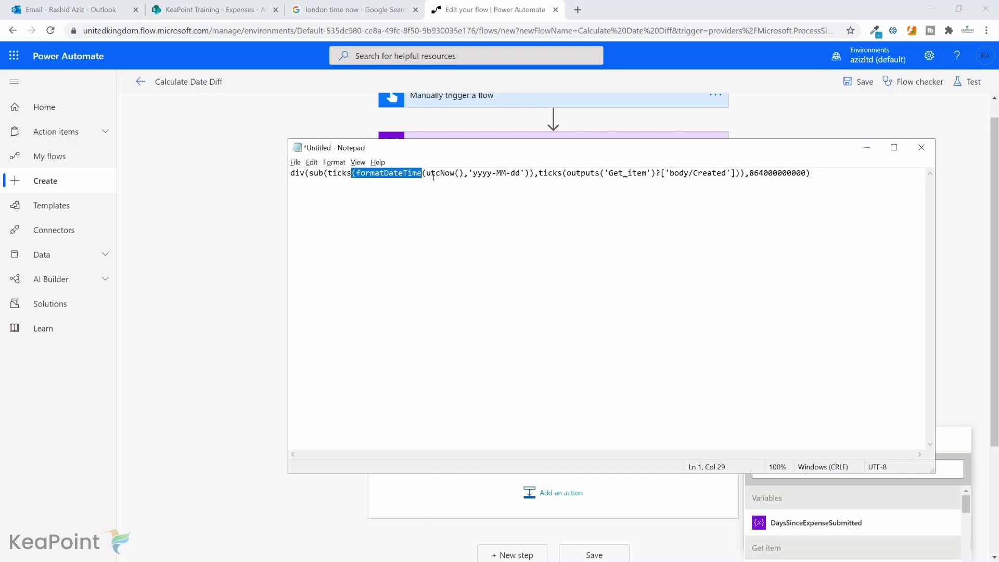
{"action": "double_click", "coordinate": [440, 172]}
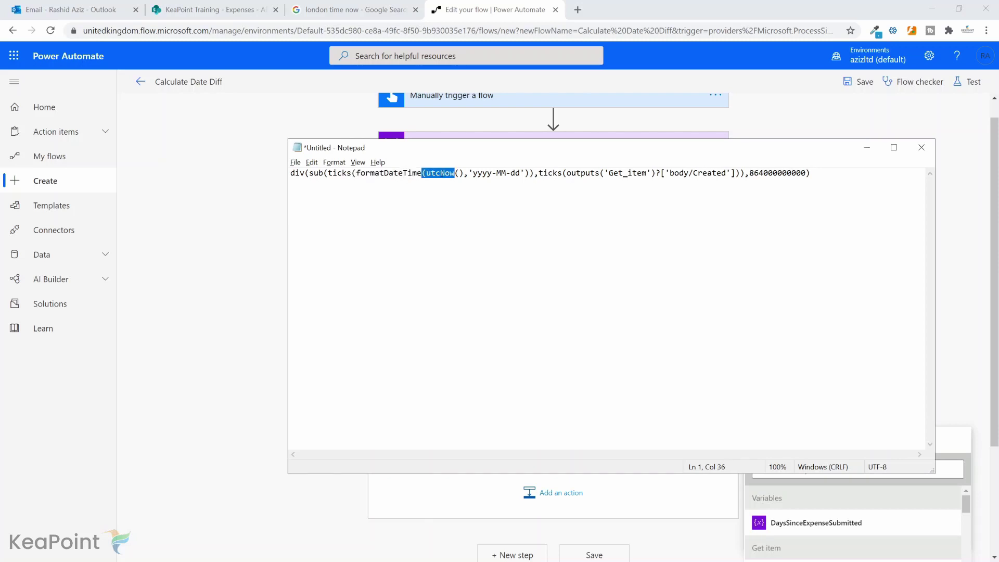
{"action": "left_click_drag", "start_coordinate": [328, 173], "coordinate": [530, 174]}
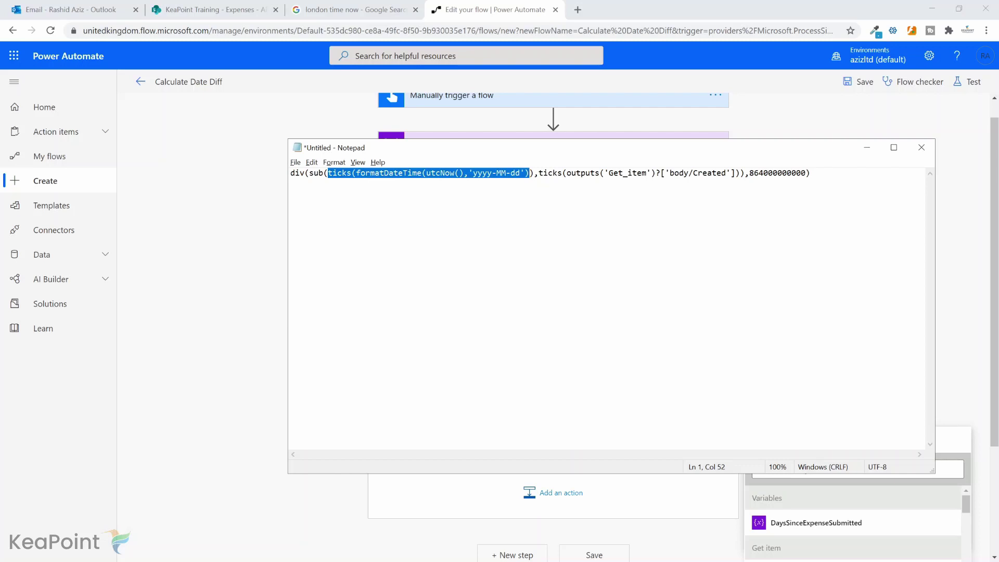
{"action": "left_click_drag", "start_coordinate": [529, 173], "coordinate": [562, 172]}
{"action": "left_click", "coordinate": [562, 173]}
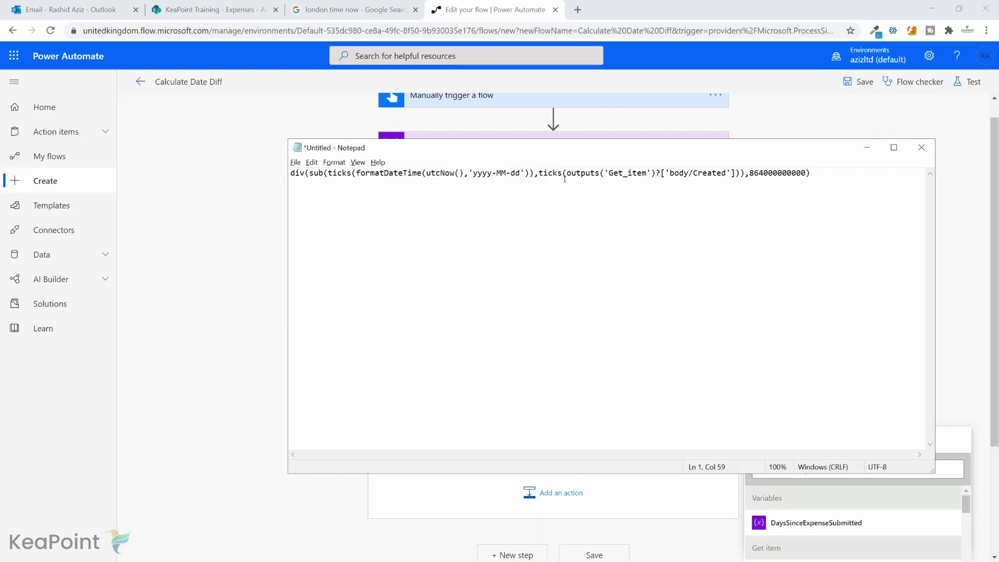
{"action": "left_click_drag", "start_coordinate": [567, 173], "coordinate": [735, 173]}
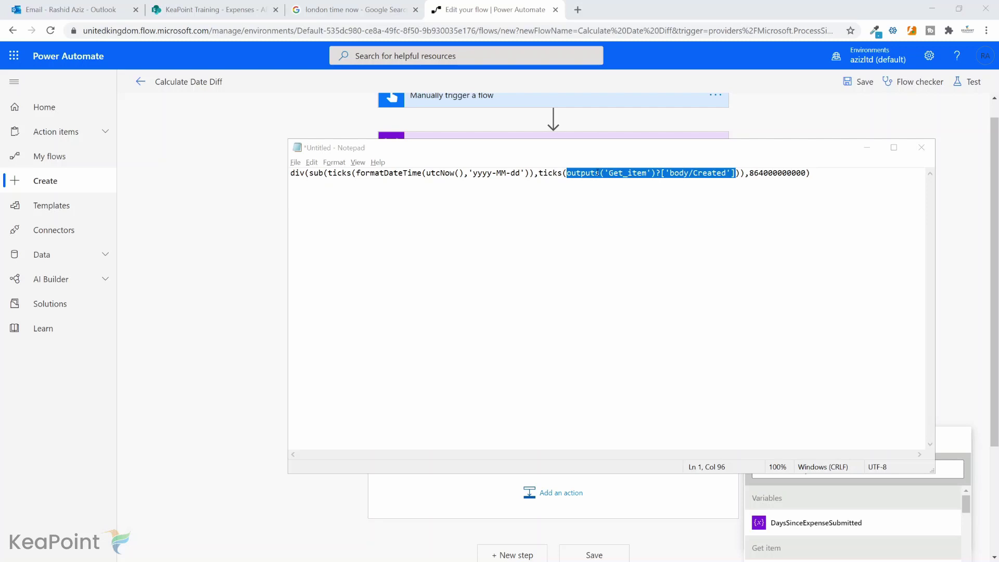
{"action": "left_click_drag", "start_coordinate": [812, 172], "coordinate": [662, 172]}
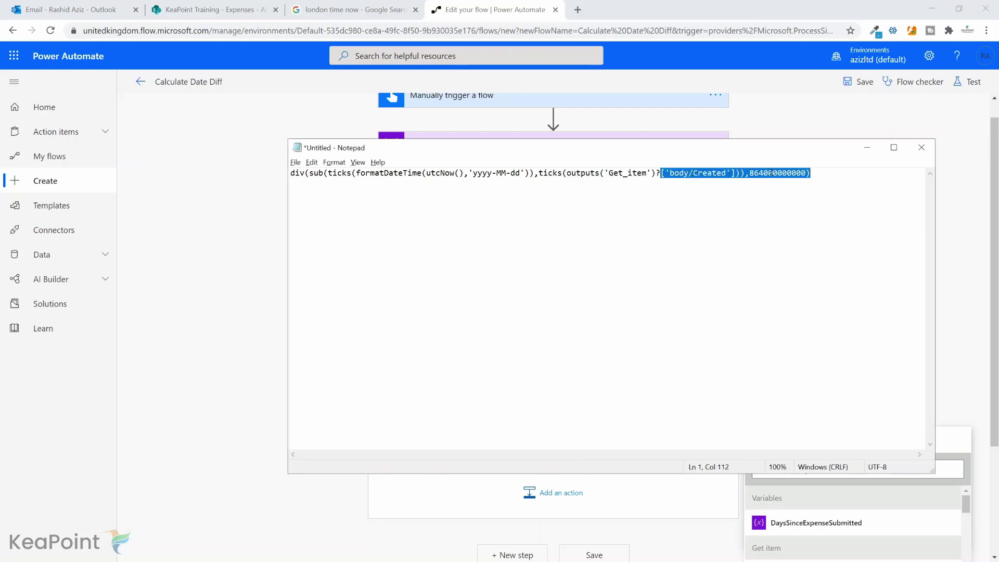
Delete outputs('Get_item')?['body/Created'] from the second ticks() and select the whole expression.
{"action": "left_click", "coordinate": [662, 173]}
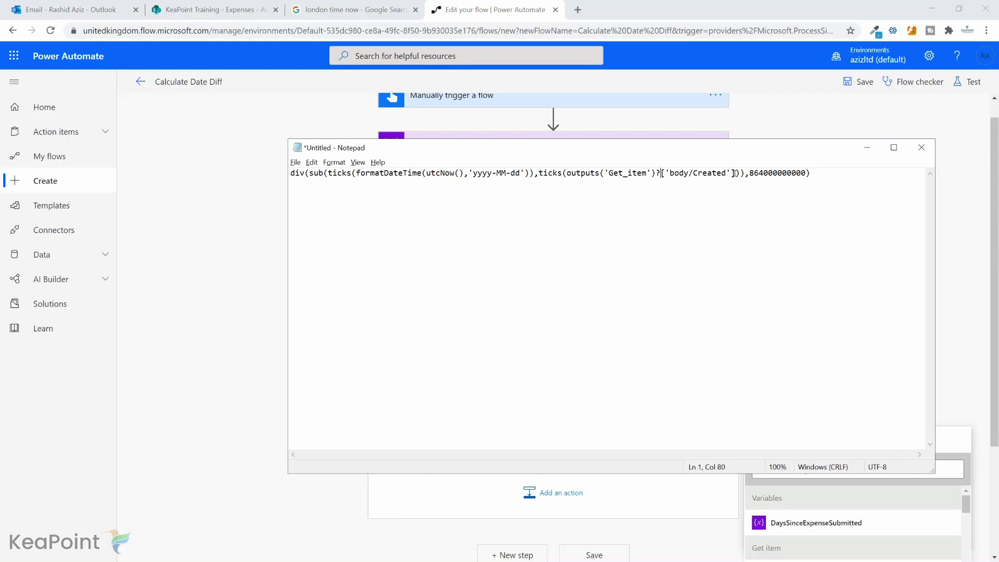
{"action": "left_click_drag", "start_coordinate": [735, 173], "coordinate": [567, 173]}
{"action": "key", "text": "Delete"}
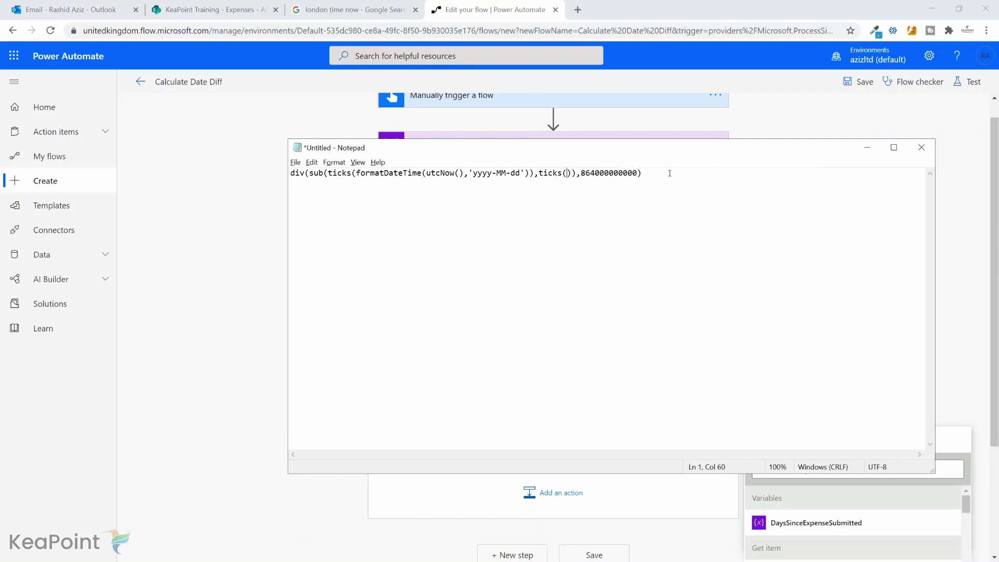
{"action": "key", "text": "ctrl+a"}
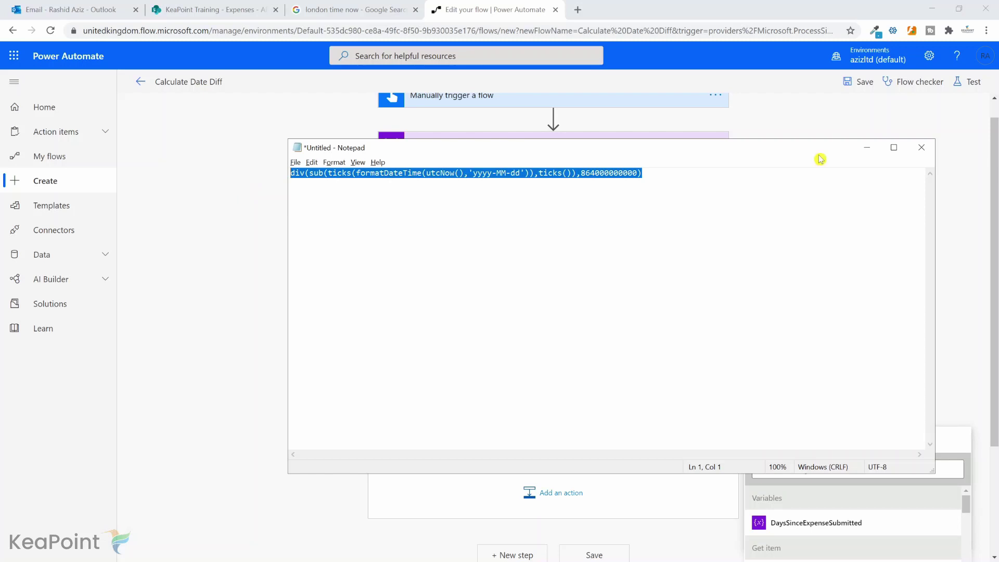
Paste the copied div(sub(ticks…)) expression into the Set variable Value's Expression box.
{"action": "left_click", "coordinate": [867, 147]}
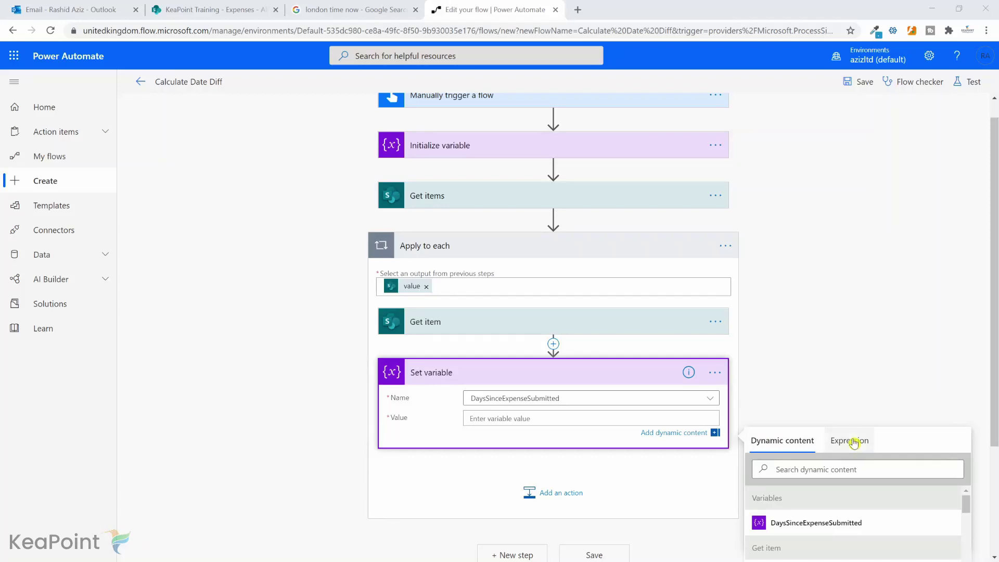
{"action": "left_click", "coordinate": [847, 442]}
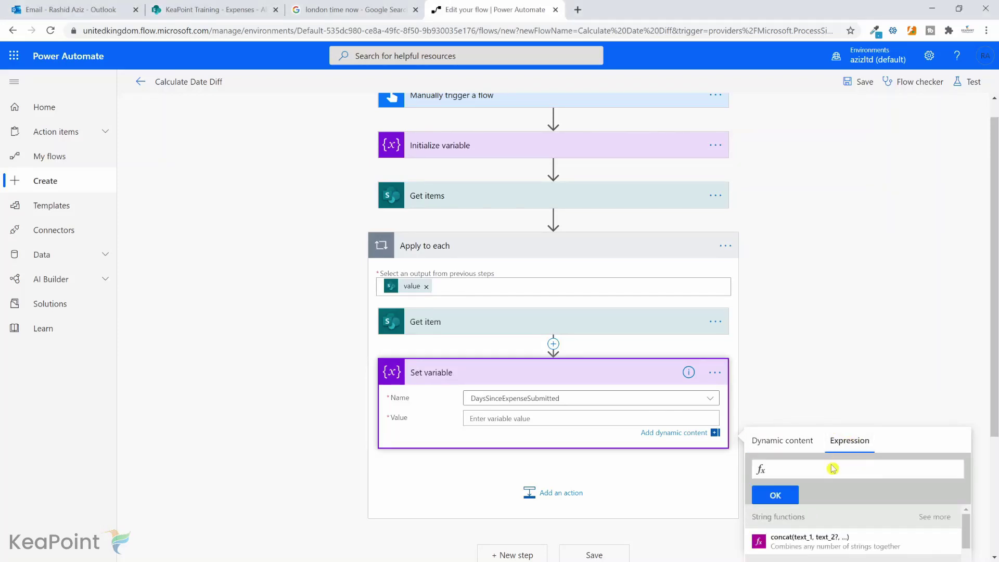
{"action": "key", "text": "ctrl+v"}
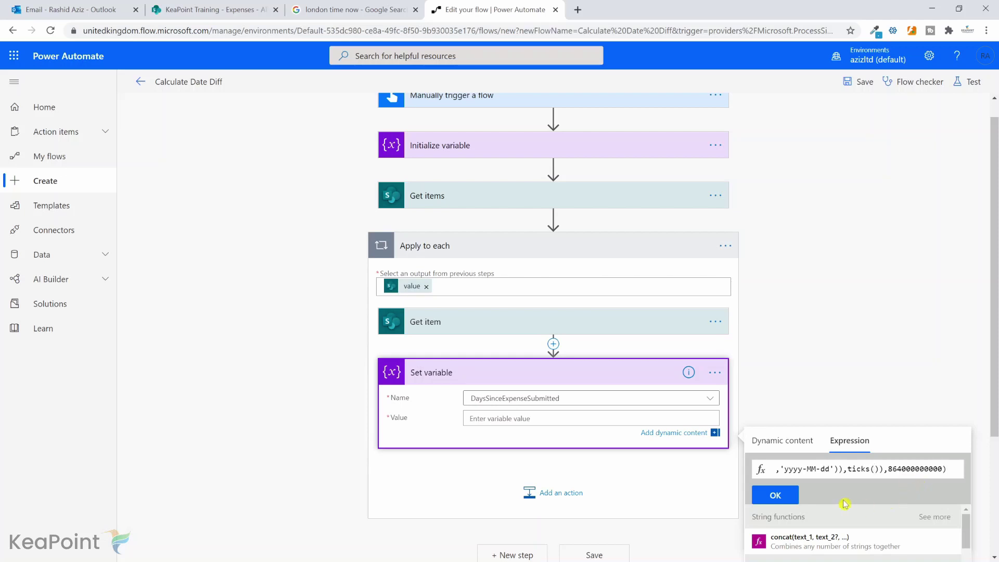
Insert Get item's Created date into the empty ticks() and apply the expression.
{"action": "left_click", "coordinate": [778, 442]}
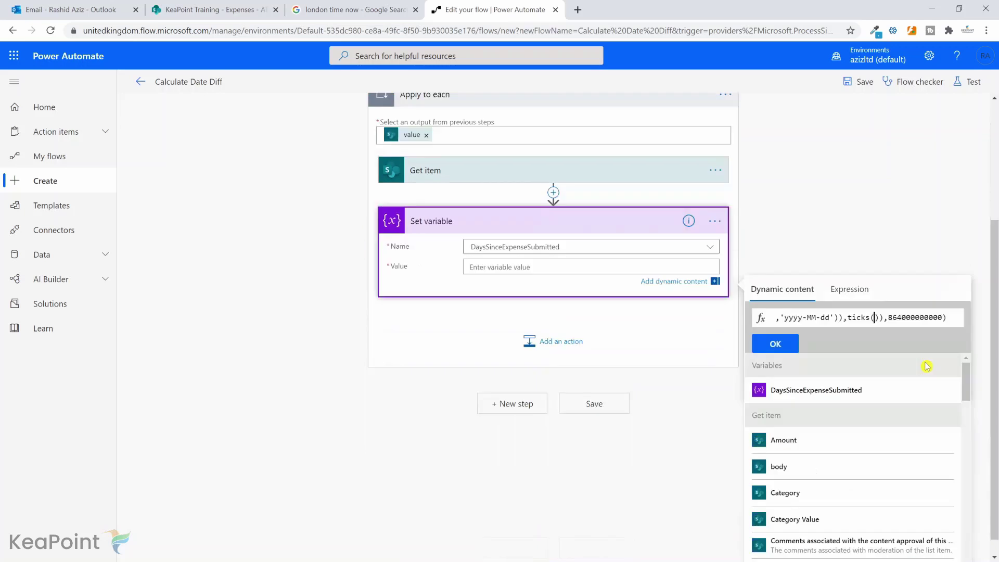
{"action": "scroll", "coordinate": [885, 440], "scroll_direction": "down", "scroll_amount": 4}
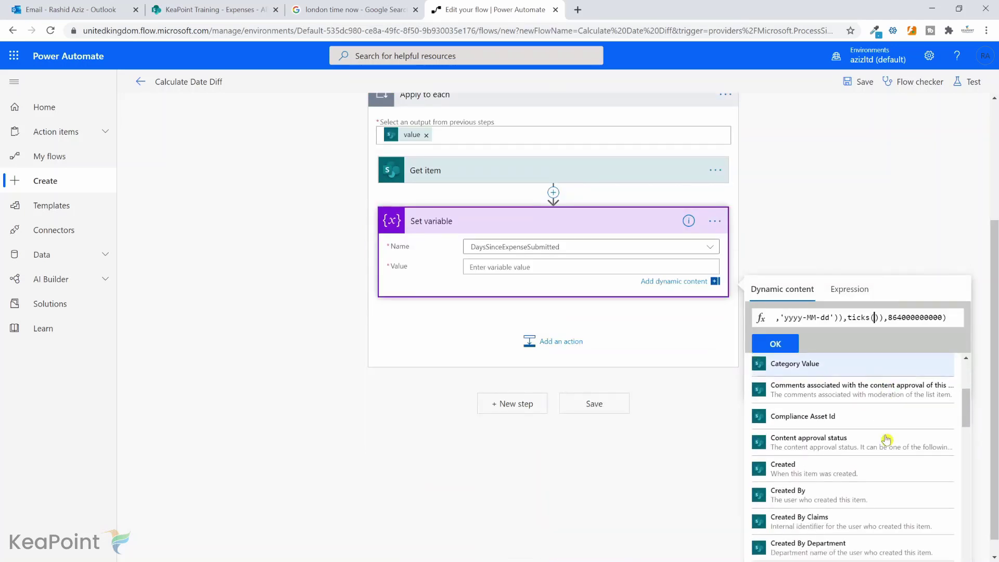
{"action": "left_click", "coordinate": [835, 471]}
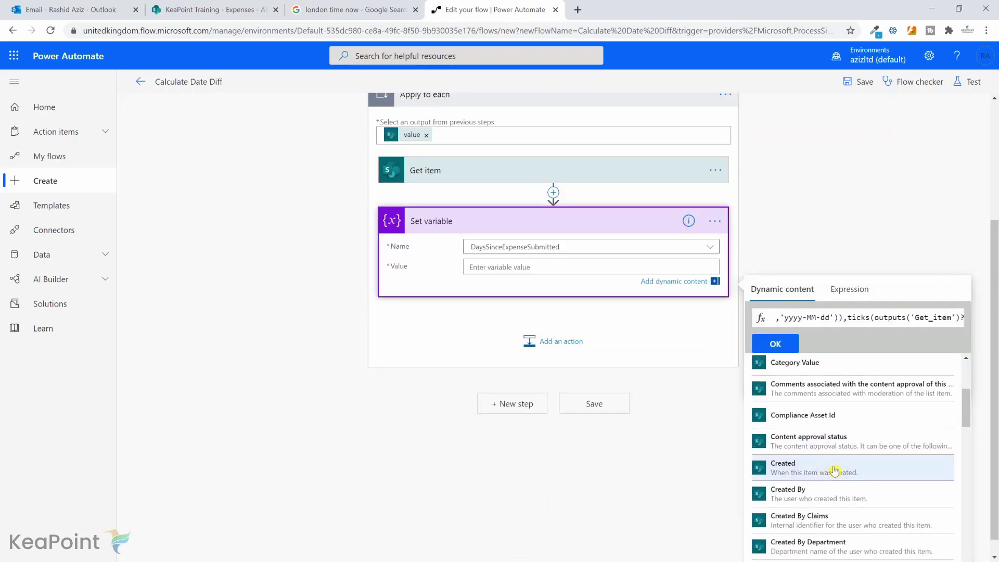
{"action": "left_click", "coordinate": [894, 316]}
{"action": "key", "text": "Right"}
{"action": "key", "text": "Right"}
{"action": "key", "text": "Right"}
{"action": "key", "text": "Right"}
{"action": "key", "text": "Right"}
{"action": "key", "text": "Right"}
{"action": "key", "text": "Right"}
{"action": "key", "text": "Right"}
{"action": "key", "text": "Right"}
{"action": "key", "text": "Right"}
{"action": "key", "text": "Right"}
{"action": "key", "text": "Right"}
{"action": "key", "text": "Right"}
{"action": "key", "text": "Right"}
{"action": "key", "text": "Right"}
{"action": "key", "text": "Right"}
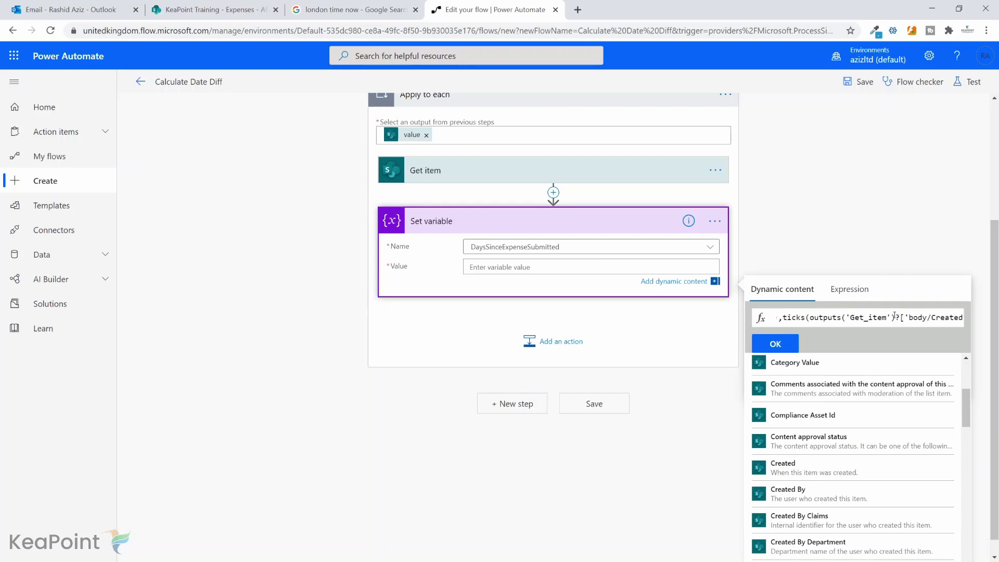
{"action": "key", "text": "Right"}
{"action": "key", "text": "Right"}
{"action": "key", "text": "Right"}
{"action": "key", "text": "Right"}
{"action": "key", "text": "Right"}
{"action": "key", "text": "Right"}
{"action": "key", "text": "Right"}
{"action": "key", "text": "Right"}
{"action": "key", "text": "Right"}
{"action": "key", "text": "Right"}
{"action": "key", "text": "Right"}
{"action": "key", "text": "Right"}
{"action": "key", "text": "Right"}
{"action": "key", "text": "Right"}
{"action": "key", "text": "Right"}
{"action": "key", "text": "Right"}
{"action": "key", "text": "Right"}
{"action": "key", "text": "Right"}
{"action": "key", "text": "Right"}
{"action": "key", "text": "Right"}
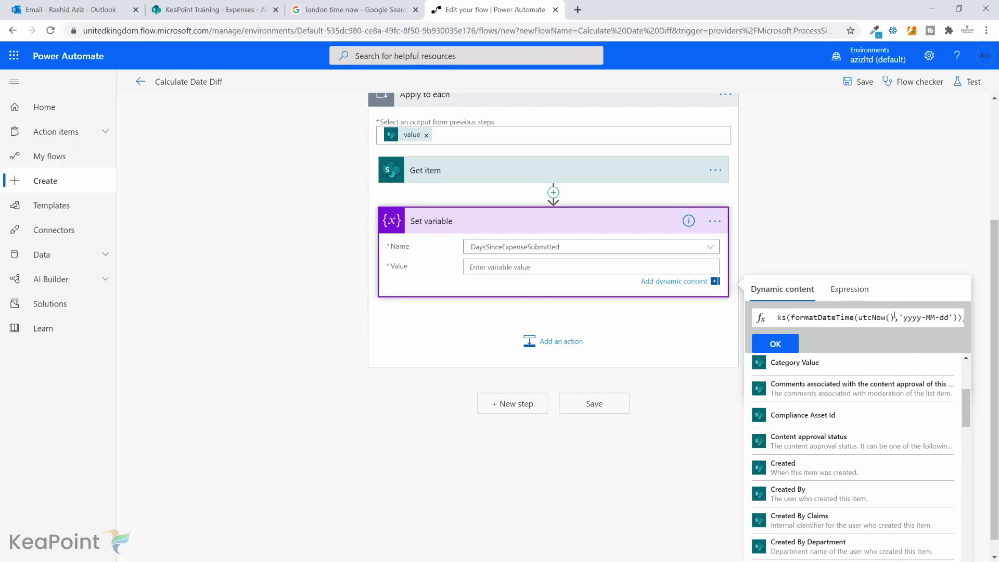
{"action": "key", "text": "Left"}
{"action": "key", "text": "Left"}
{"action": "key", "text": "Left"}
{"action": "key", "text": "Left"}
{"action": "key", "text": "Left"}
{"action": "key", "text": "Left"}
{"action": "key", "text": "Left"}
{"action": "key", "text": "Left"}
{"action": "key", "text": "Left"}
{"action": "key", "text": "Left"}
{"action": "key", "text": "Left"}
{"action": "key", "text": "Left"}
{"action": "key", "text": "Left"}
{"action": "key", "text": "Left"}
{"action": "key", "text": "Left"}
{"action": "key", "text": "Left"}
{"action": "key", "text": "Left"}
{"action": "key", "text": "Left"}
{"action": "key", "text": "Left"}
{"action": "key", "text": "Left"}
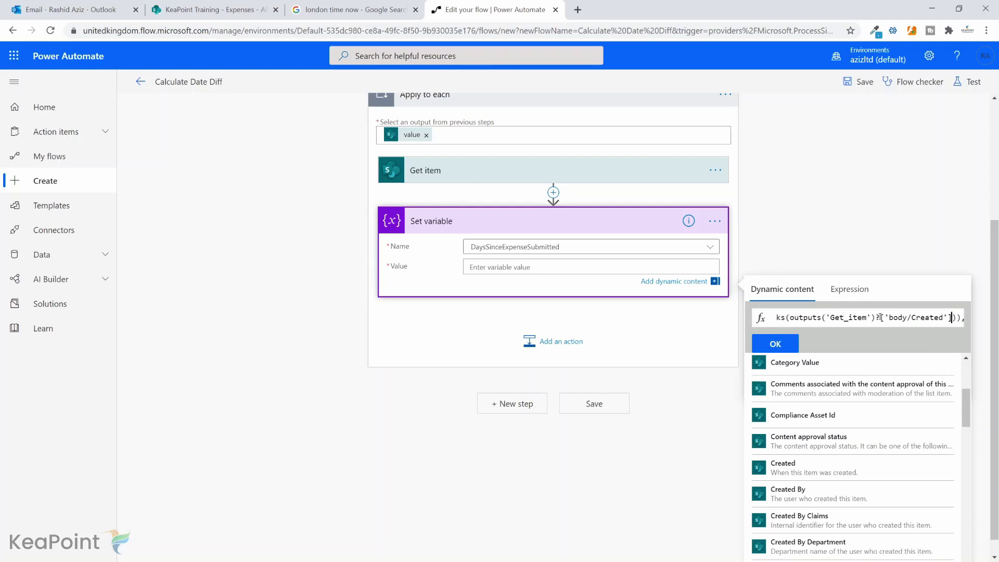
{"action": "left_click", "coordinate": [774, 344]}
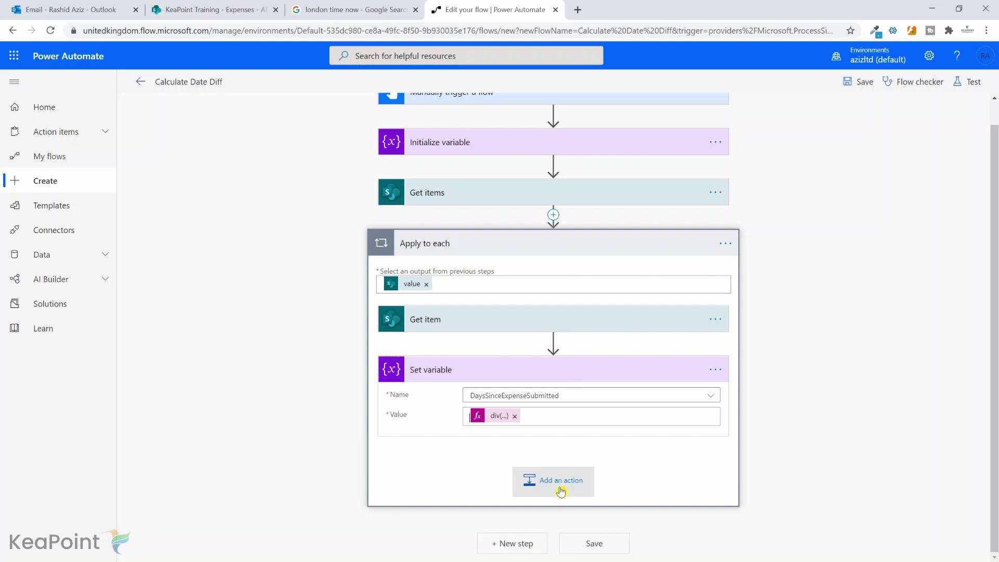
Add a Send an email notification (V3) action in the loop with the suggested recipient.
{"action": "left_click", "coordinate": [561, 492]}
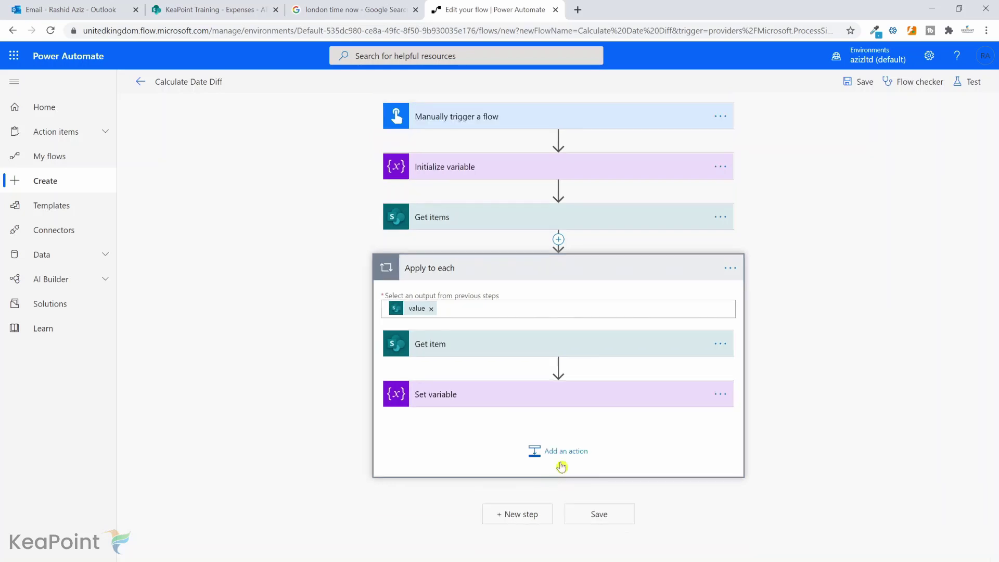
{"action": "left_click", "coordinate": [569, 456]}
{"action": "type", "text": "email"}
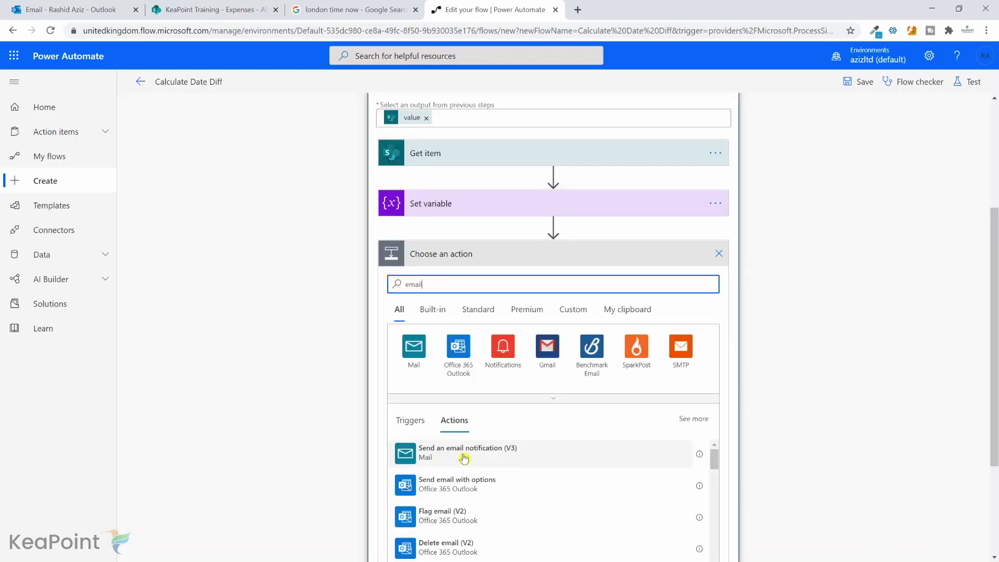
{"action": "left_click", "coordinate": [464, 458]}
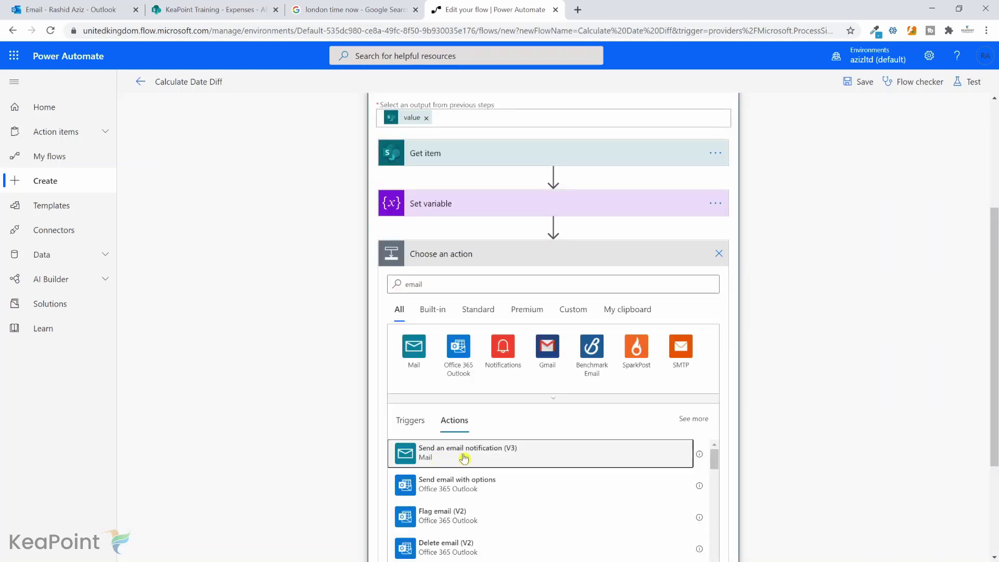
{"action": "left_click", "coordinate": [567, 350]}
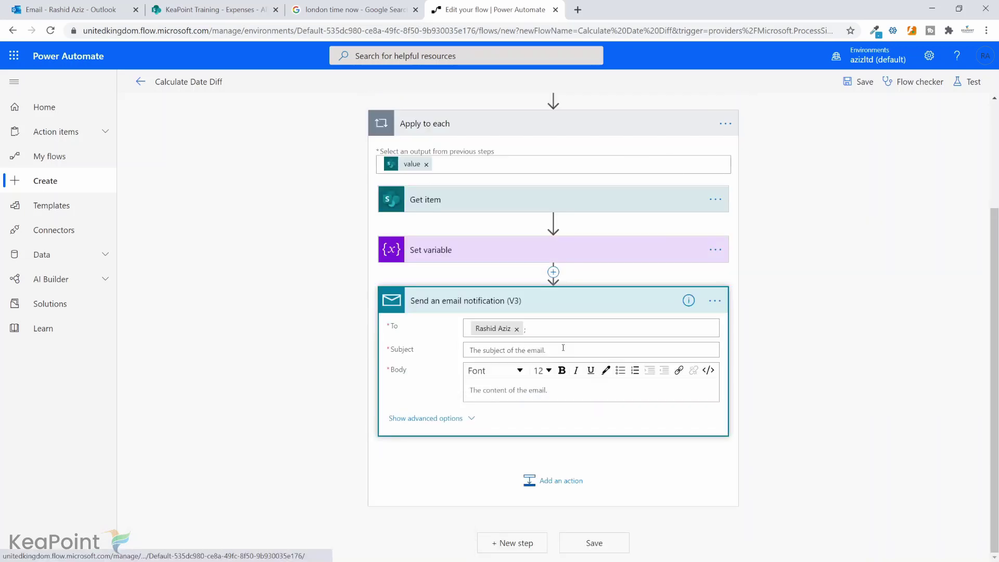
Set the email subject to 'The expense "Title" Days since created' using the Title token.
{"action": "left_click", "coordinate": [524, 348]}
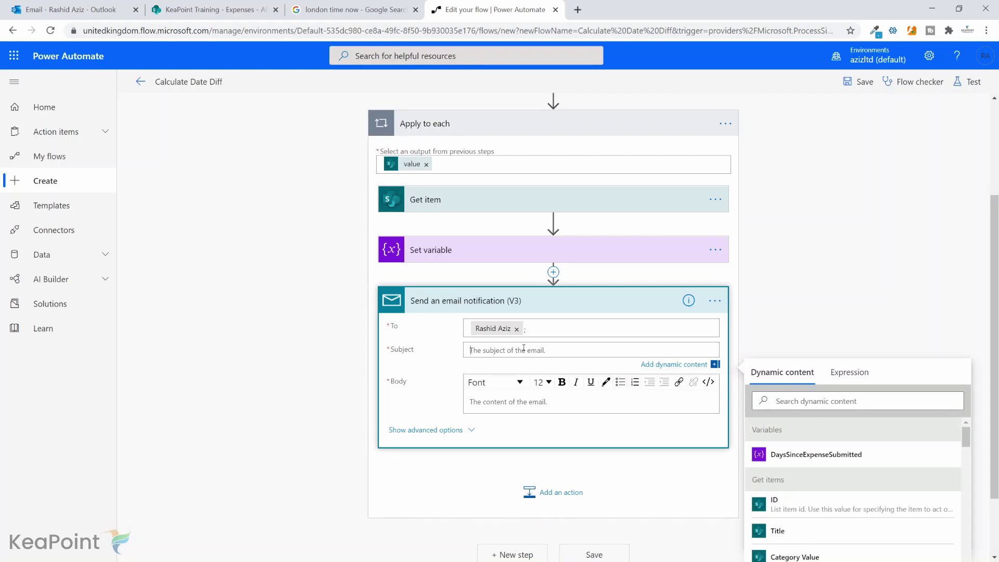
{"action": "type", "text": "The expense \"\""}
{"action": "key", "text": "Left"}
{"action": "left_click", "coordinate": [806, 531]}
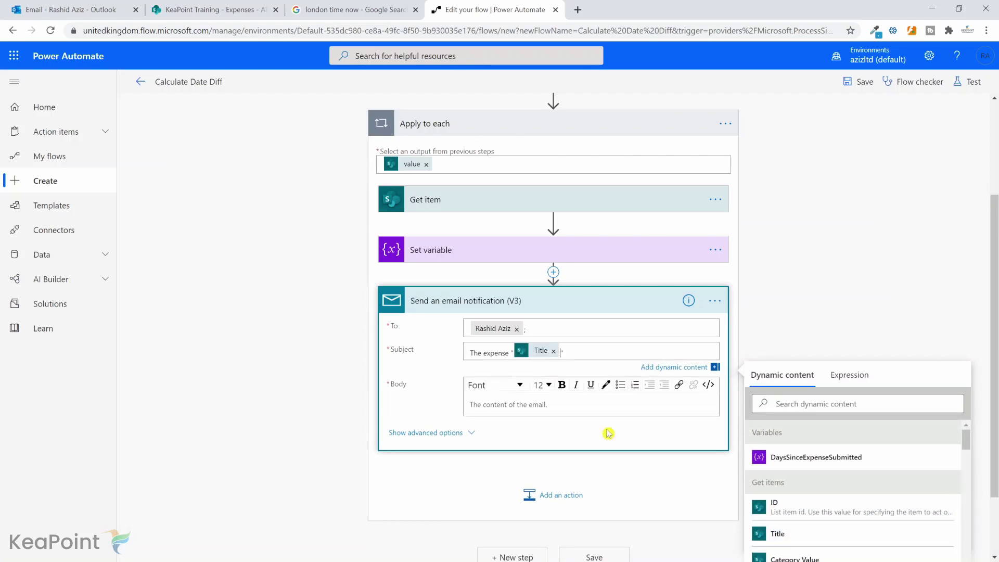
{"action": "type", "text": "Days since Created"}
{"action": "left_click", "coordinate": [600, 353]}
{"action": "key", "text": "BackSpace"}
{"action": "type", "text": "c"}
Write the body as 'Title:' with Title, then 'Days since created:' with DaysSinceExpenseSubmitted.
{"action": "left_click", "coordinate": [537, 404]}
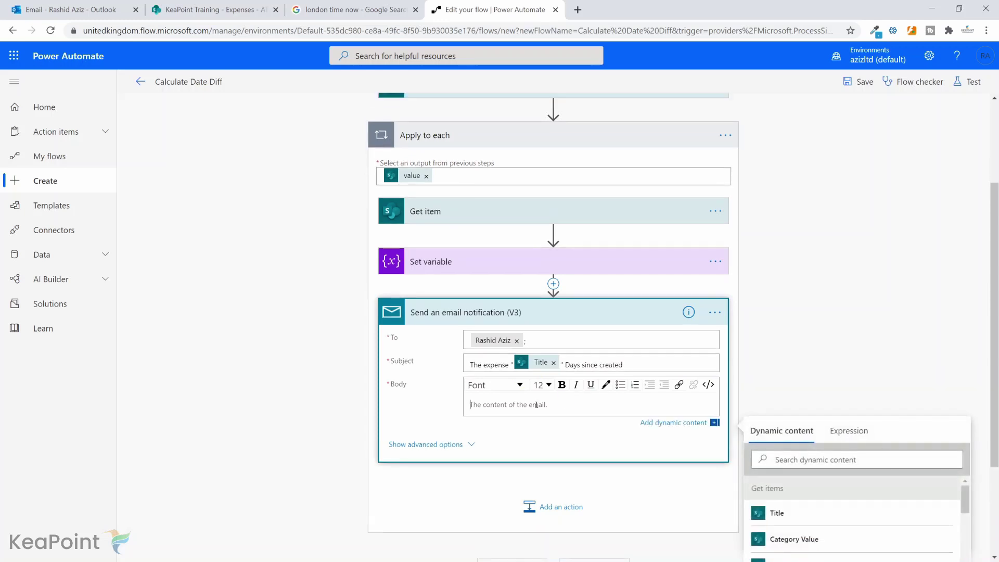
{"action": "type", "text": "Title:"}
{"action": "left_click", "coordinate": [808, 512]}
{"action": "key", "text": "Return"}
{"action": "type", "text": "Days since created:"}
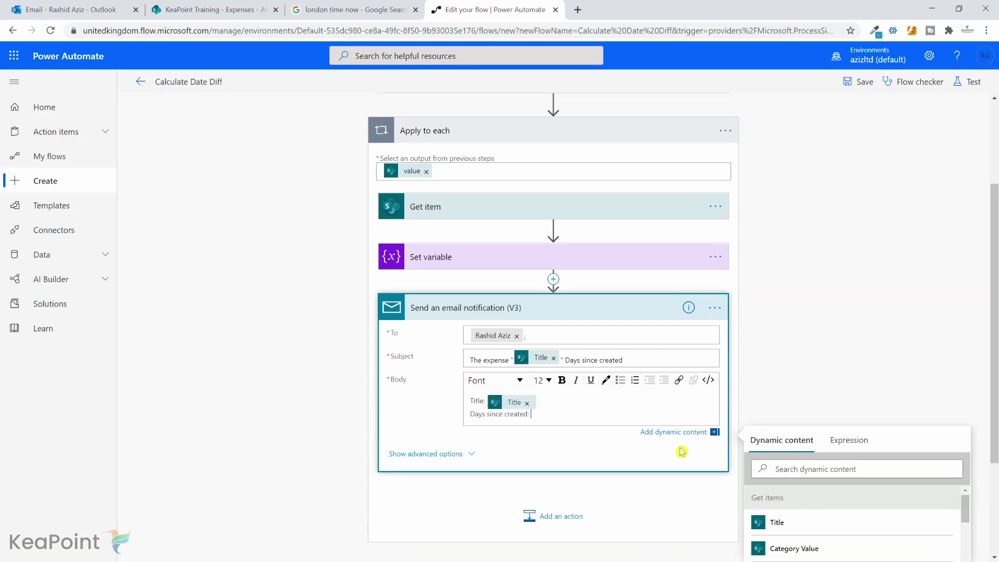
{"action": "scroll", "coordinate": [833, 380], "scroll_direction": "down", "scroll_amount": 2}
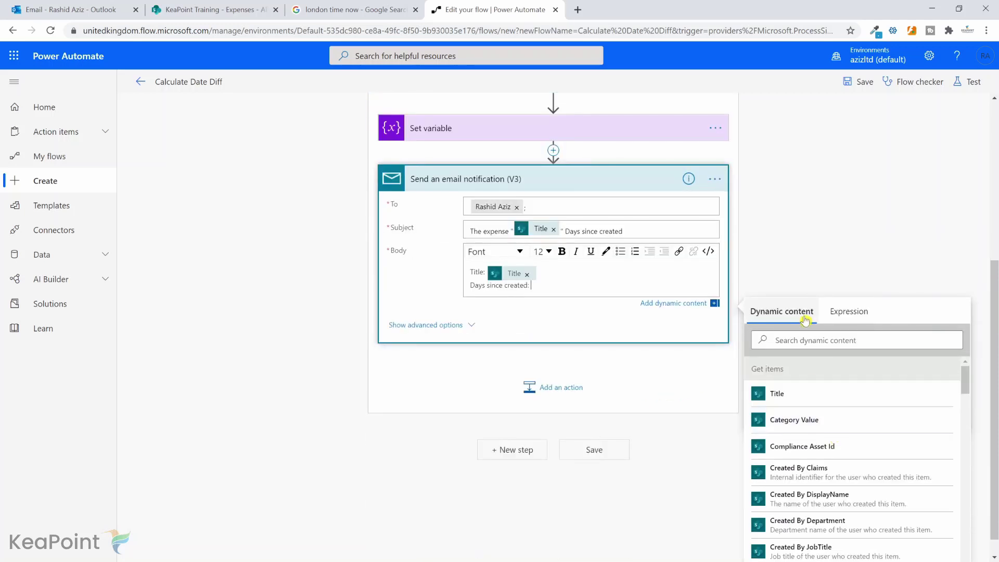
{"action": "left_click", "coordinate": [812, 339]}
{"action": "type", "text": "days"}
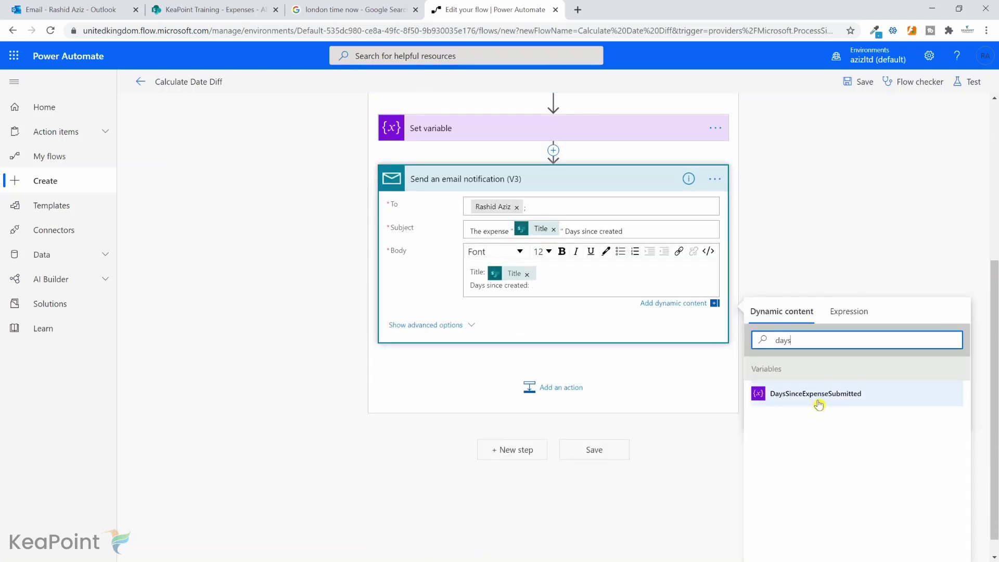
{"action": "left_click", "coordinate": [818, 405]}
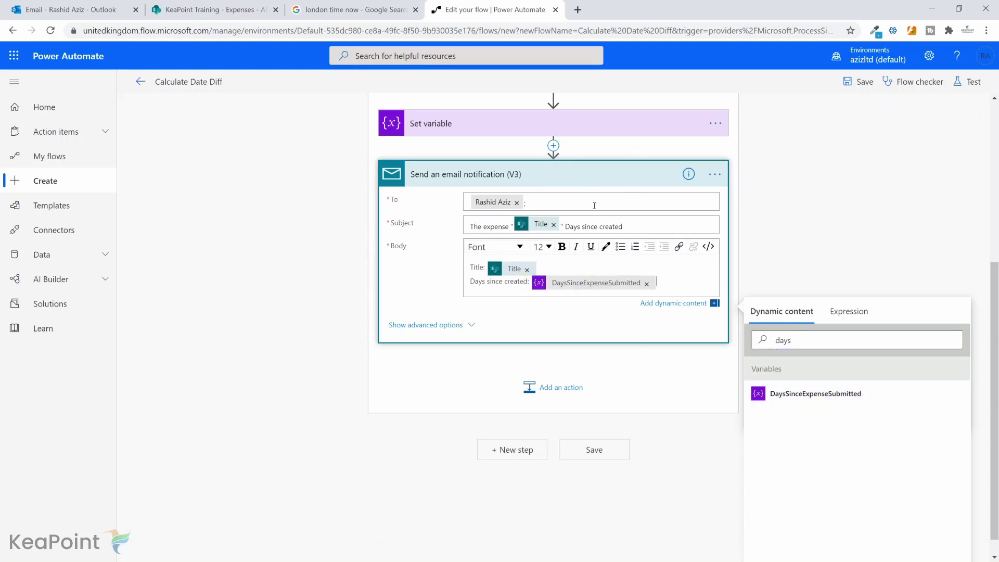
{"action": "scroll", "coordinate": [521, 209], "scroll_direction": "up", "scroll_amount": 2}
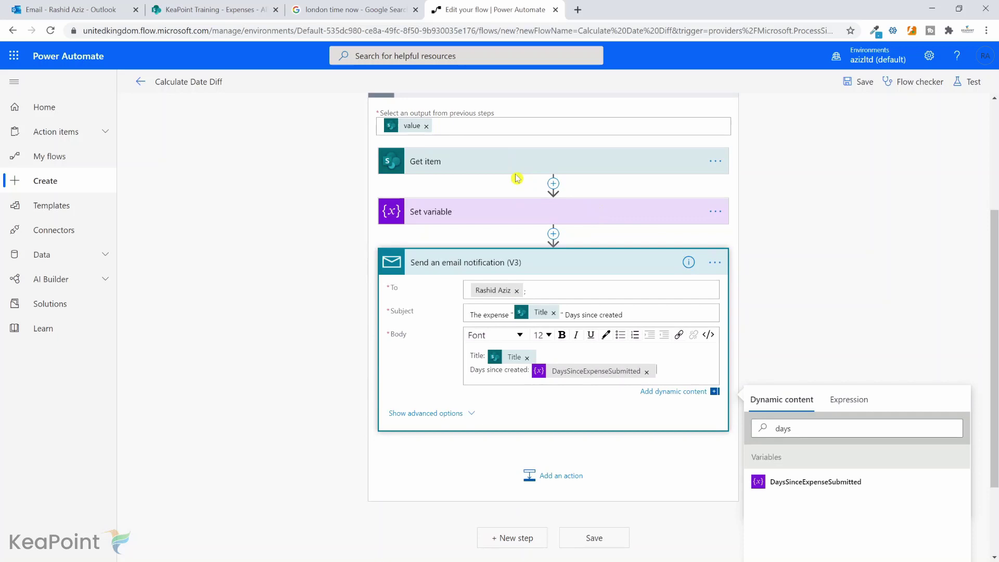
{"action": "scroll", "coordinate": [517, 208], "scroll_direction": "up", "scroll_amount": 2}
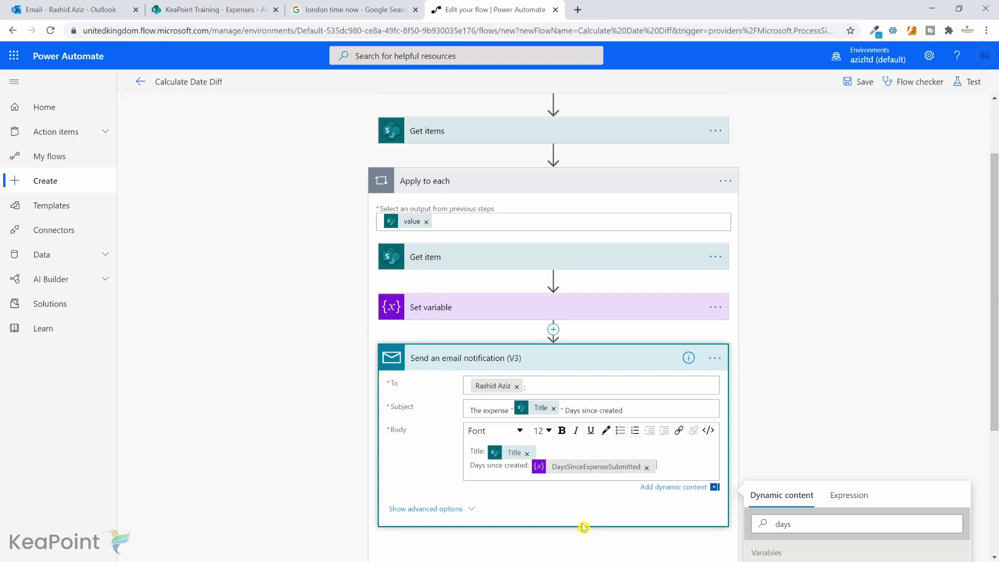
{"action": "left_click", "coordinate": [843, 274]}
{"action": "scroll", "coordinate": [843, 274], "scroll_direction": "down", "scroll_amount": 1}
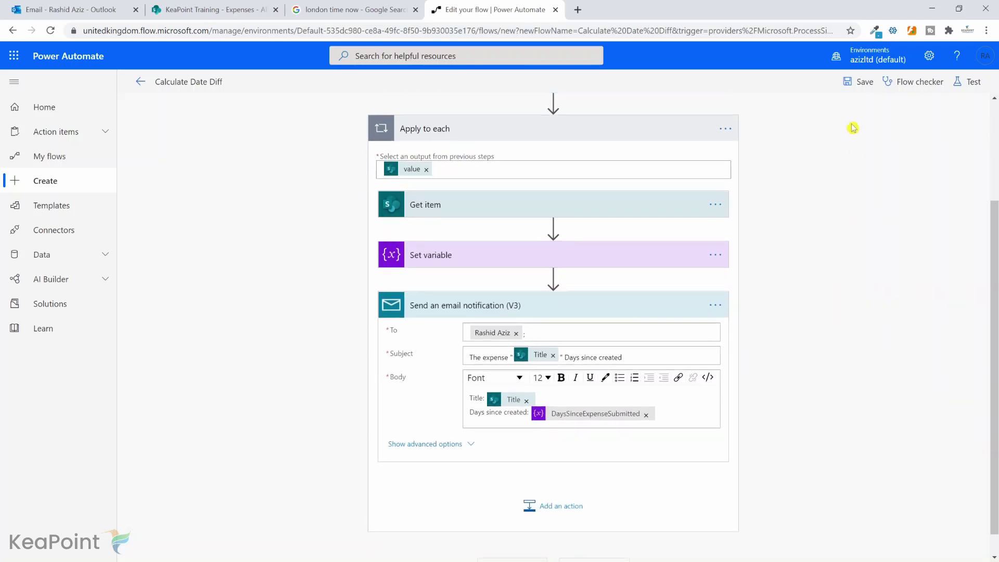
Save the flow and run a manual test, confirming connections, until every step succeeds.
{"action": "left_click", "coordinate": [862, 81]}
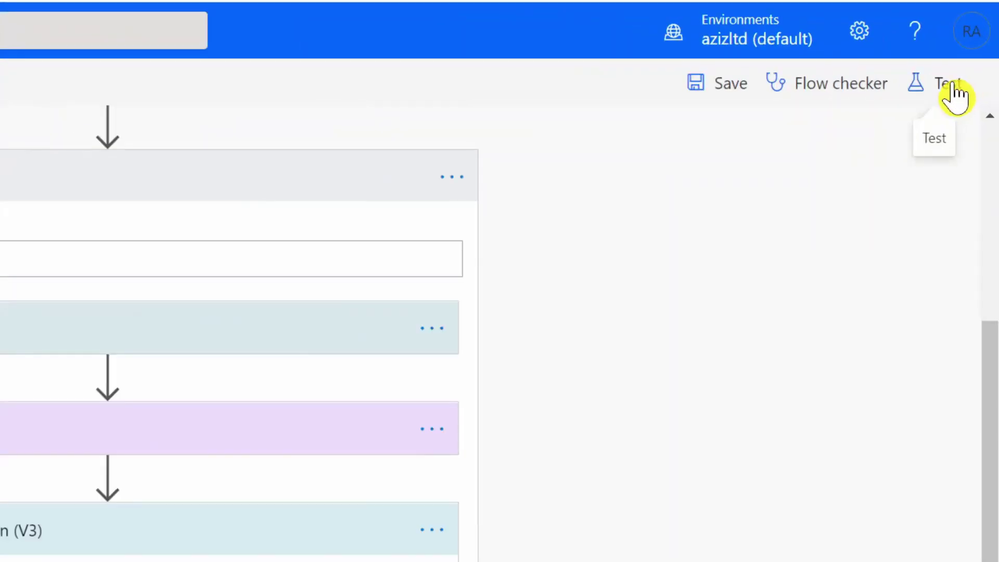
{"action": "left_click", "coordinate": [948, 93]}
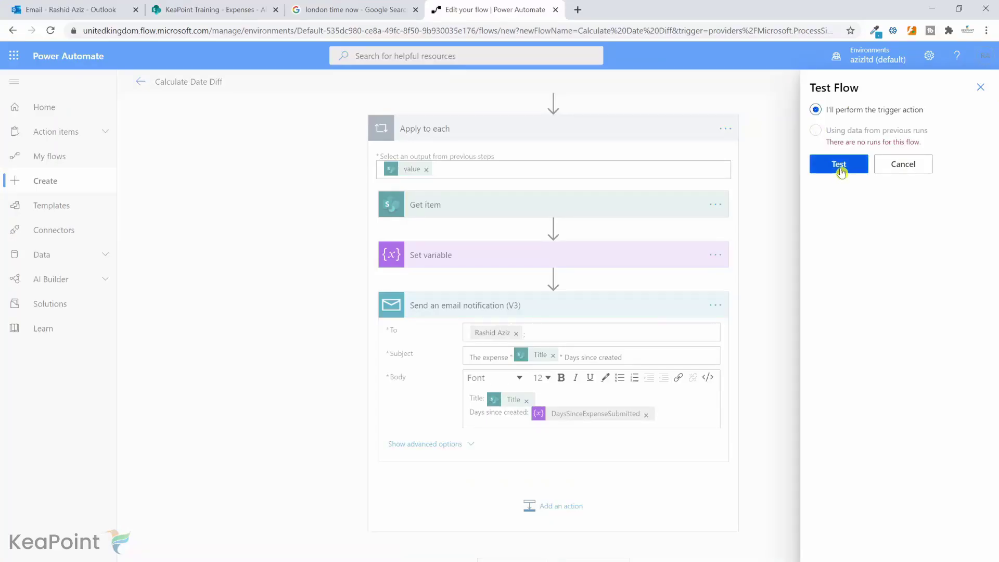
{"action": "left_click", "coordinate": [841, 166]}
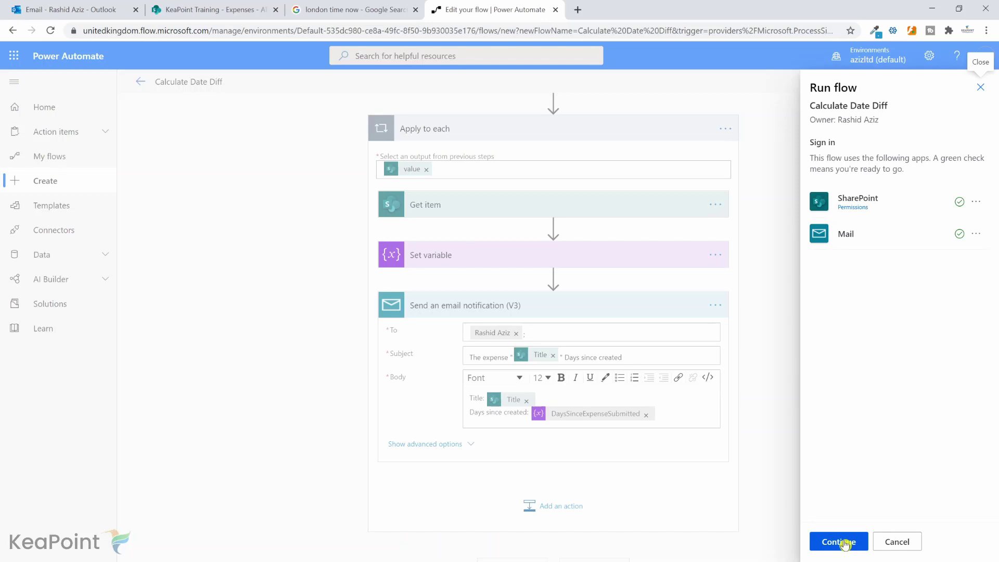
{"action": "left_click", "coordinate": [845, 544]}
{"action": "left_click", "coordinate": [840, 544]}
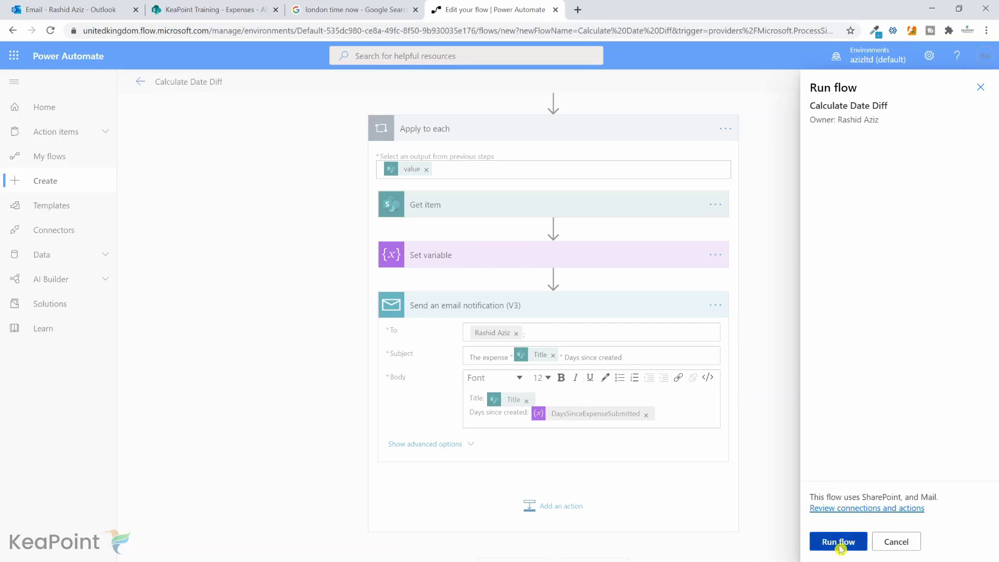
{"action": "left_click", "coordinate": [832, 541]}
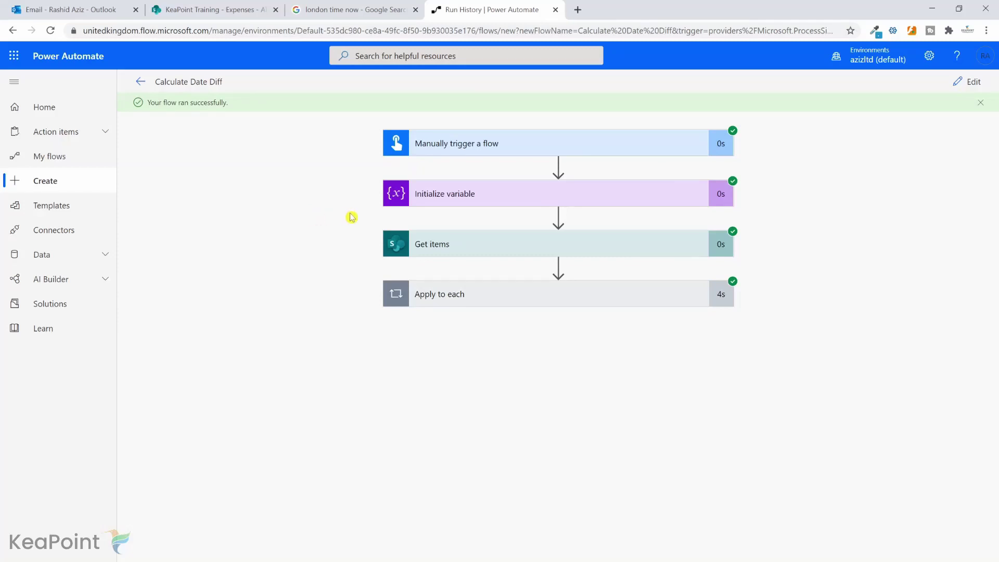
Confirm the Outlook emails show Accommodation Expense at 0 days and Travel expense at 24 days since created.
{"action": "left_click", "coordinate": [67, 10]}
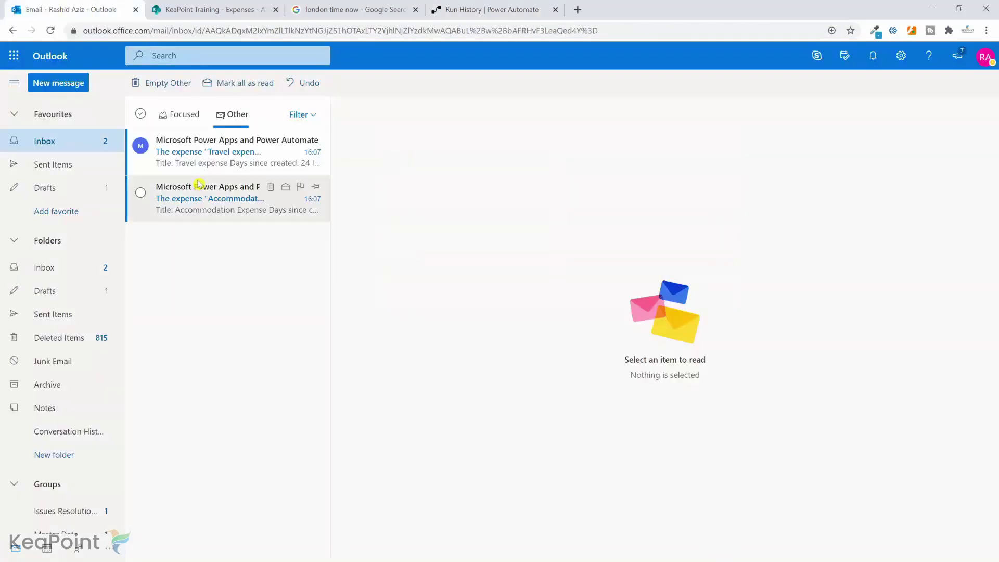
{"action": "left_click", "coordinate": [237, 202]}
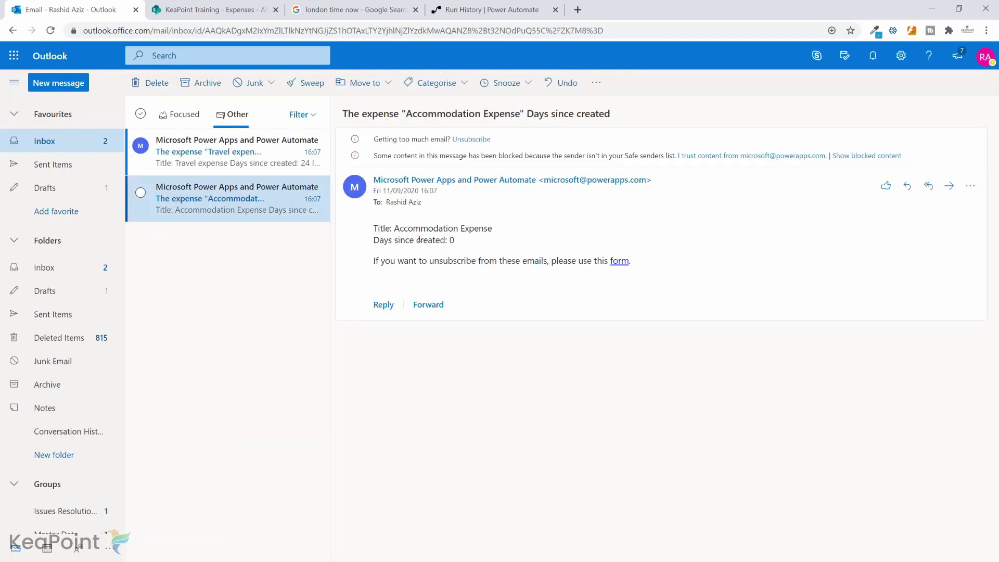
{"action": "left_click", "coordinate": [215, 5]}
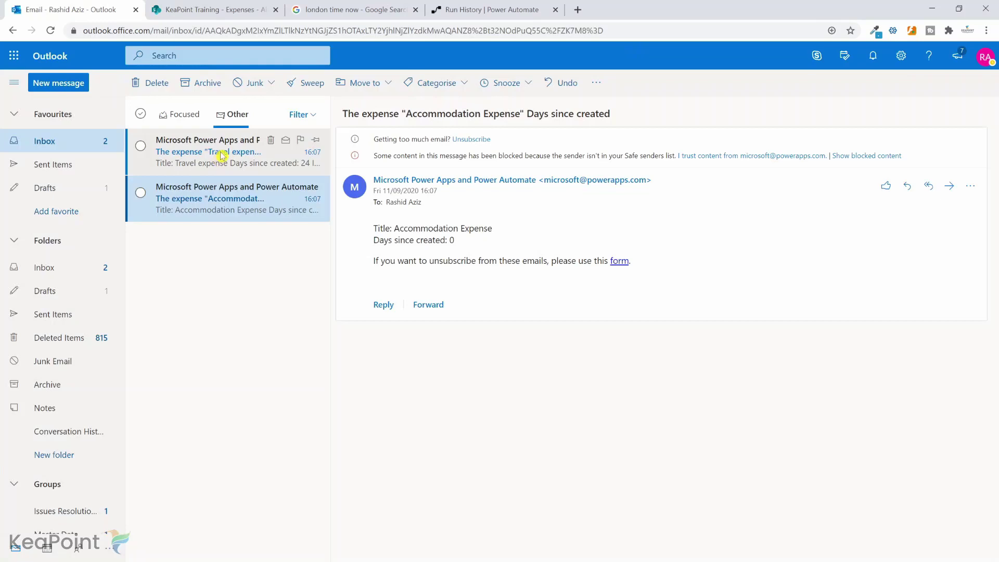
{"action": "left_click", "coordinate": [220, 155]}
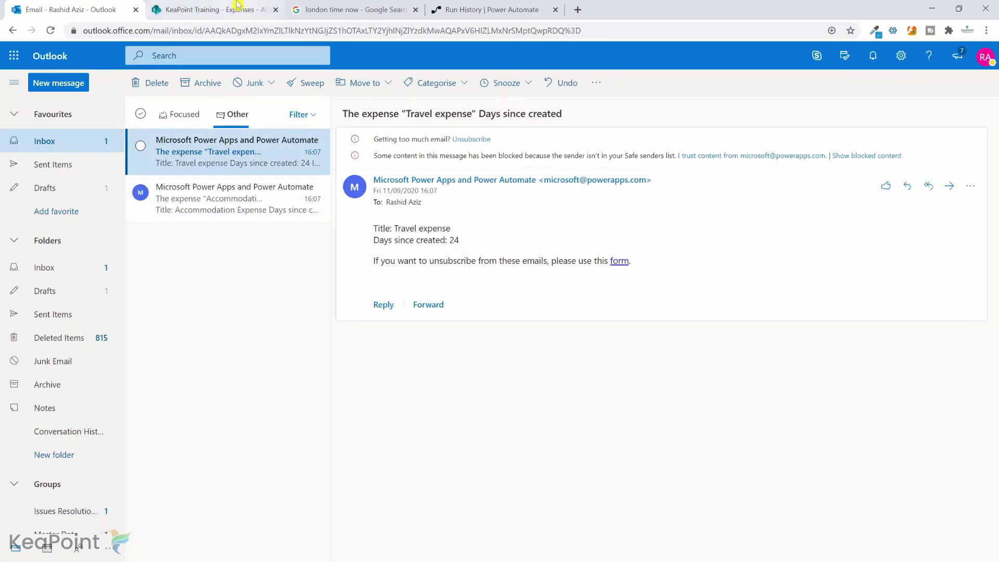
{"action": "left_click", "coordinate": [214, 10]}
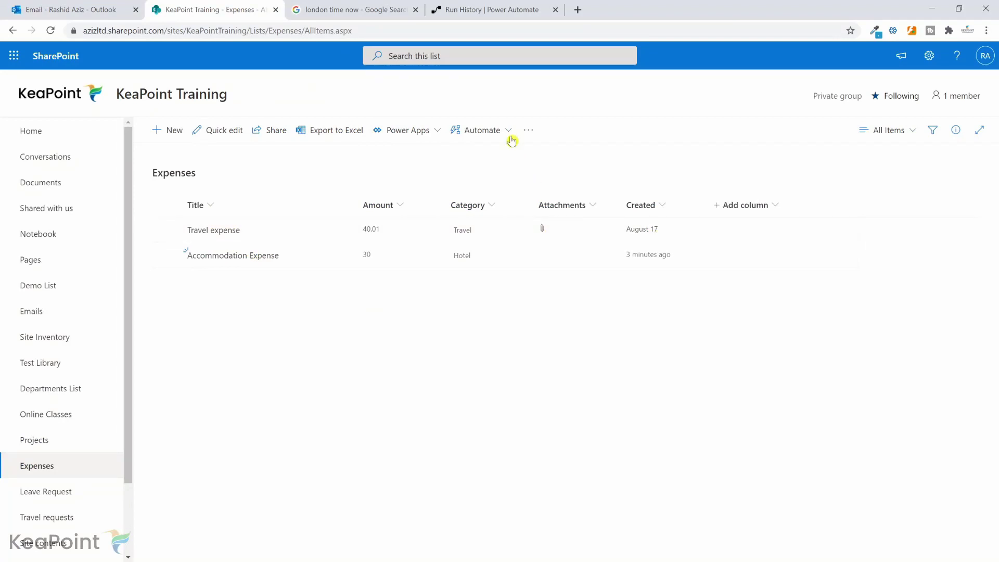
{"action": "left_click", "coordinate": [354, 9]}
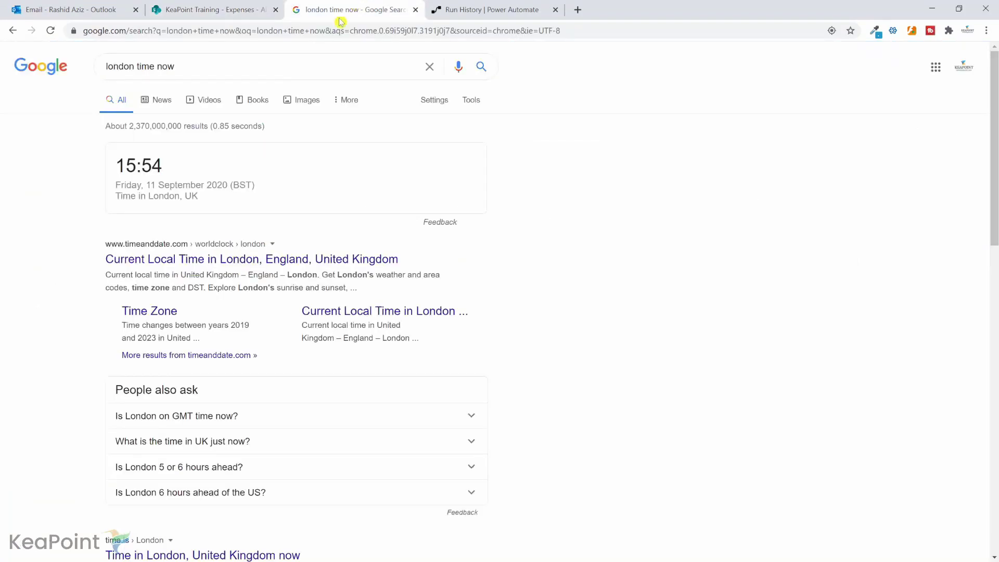
{"action": "left_click", "coordinate": [201, 8]}
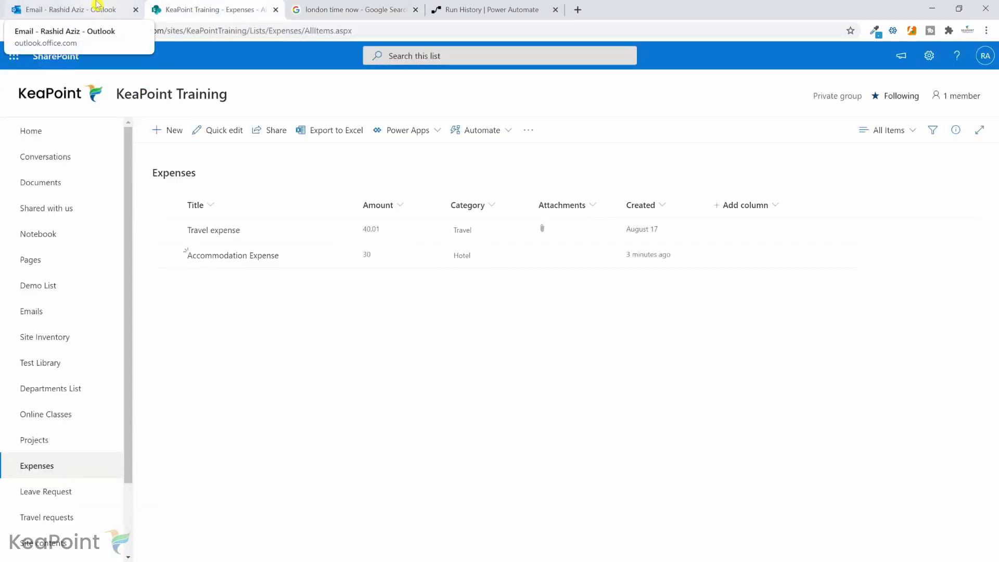